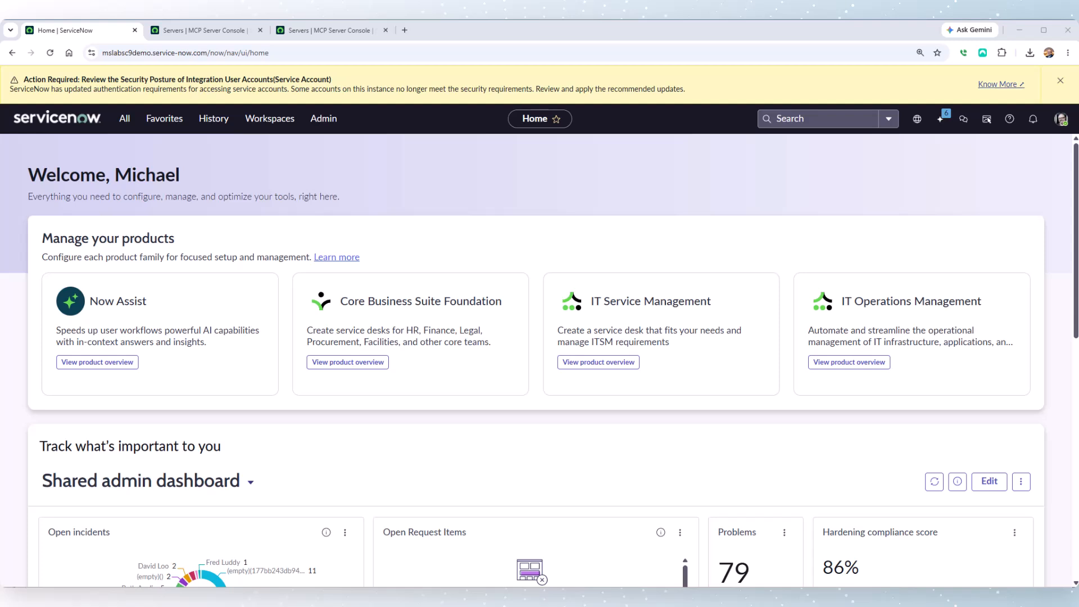
key("alt+Tab")
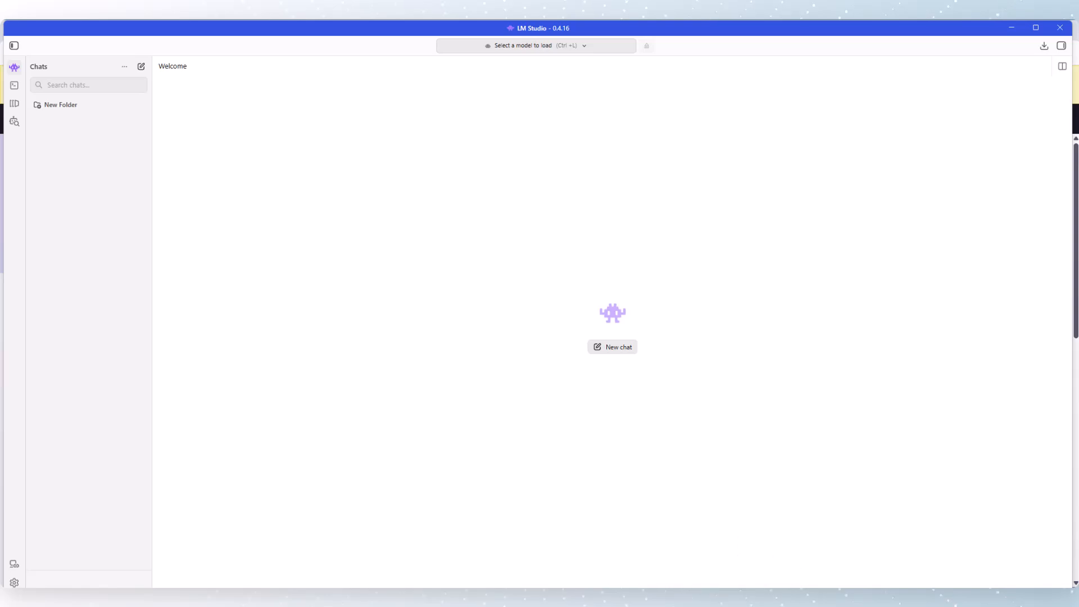
key("alt+Tab")
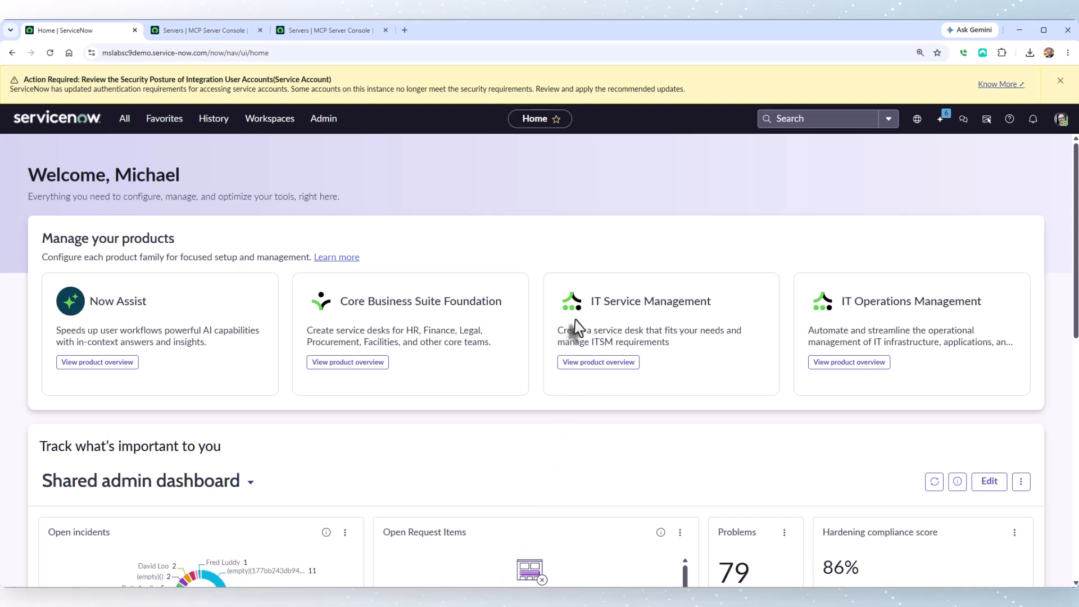
Dismiss the integration account security notice and find and open the MCP Server Console.
left_click(1059, 81)
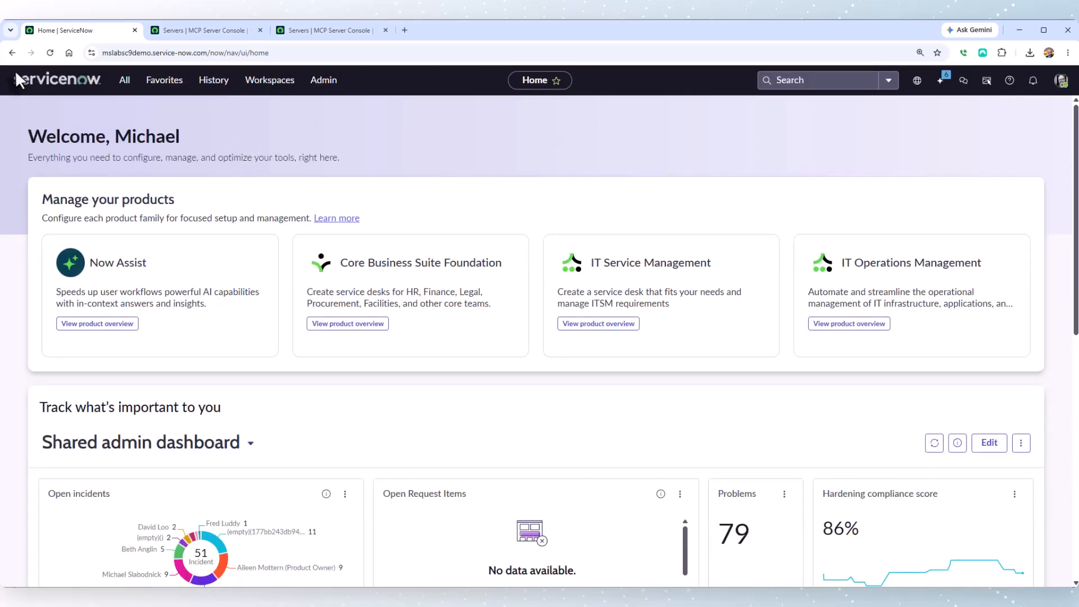
left_click(120, 85)
type("mcp")
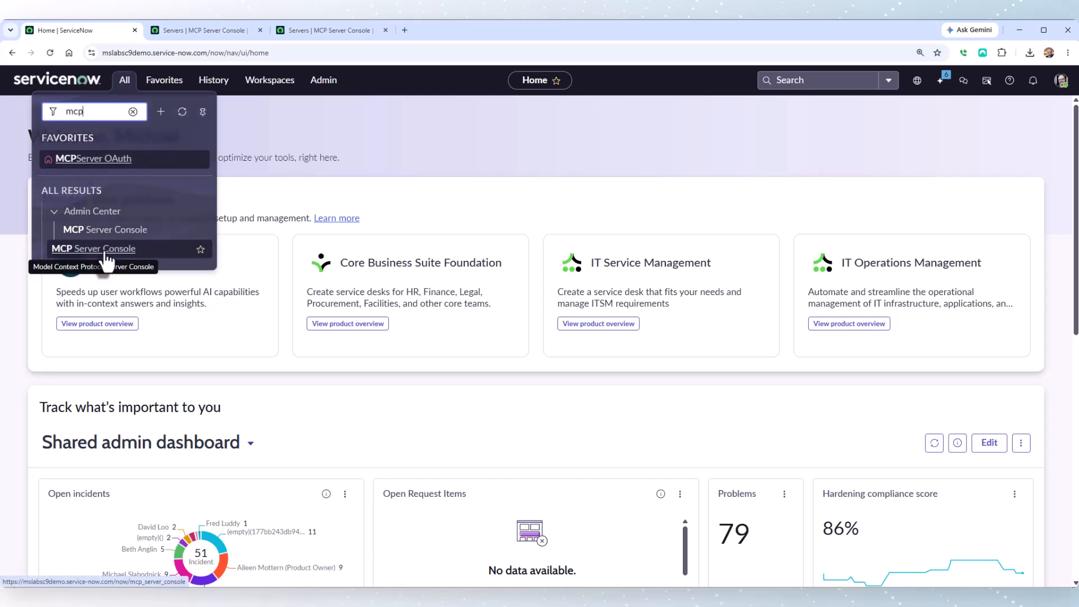
left_click(105, 254)
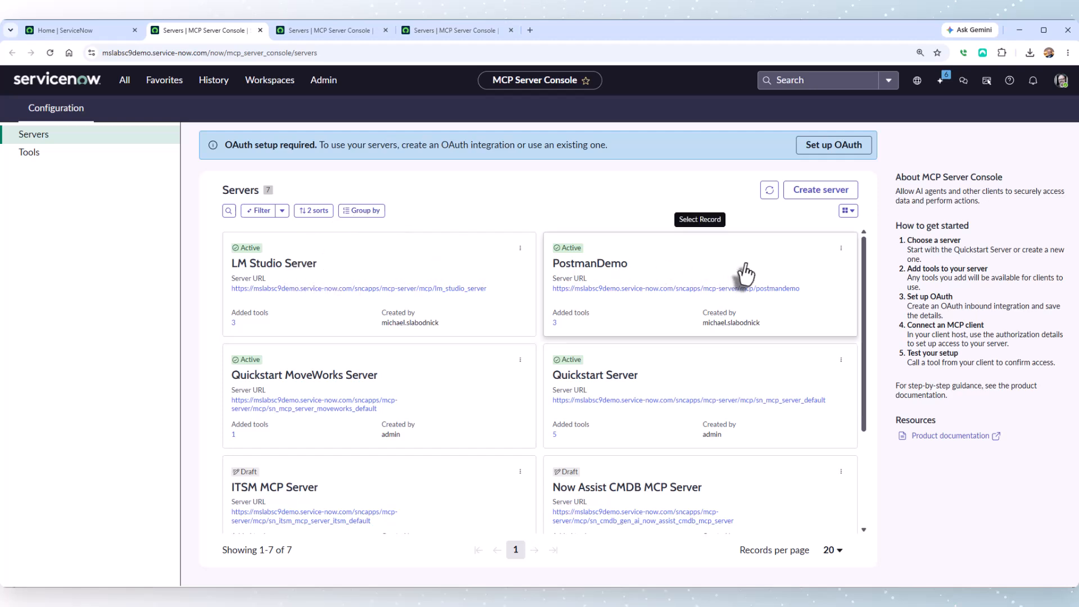
Start a new server labelled "LM Studio Demo" with the short description "MCP server for LM Studio Demo on local Windows or Macintosh computer.".
left_click(821, 191)
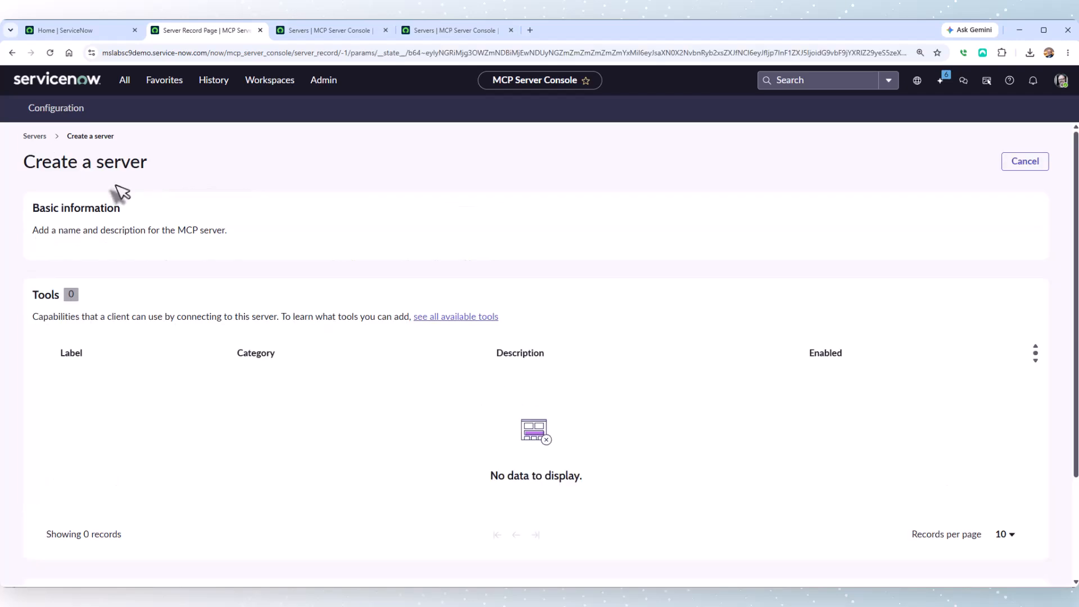
left_click(101, 277)
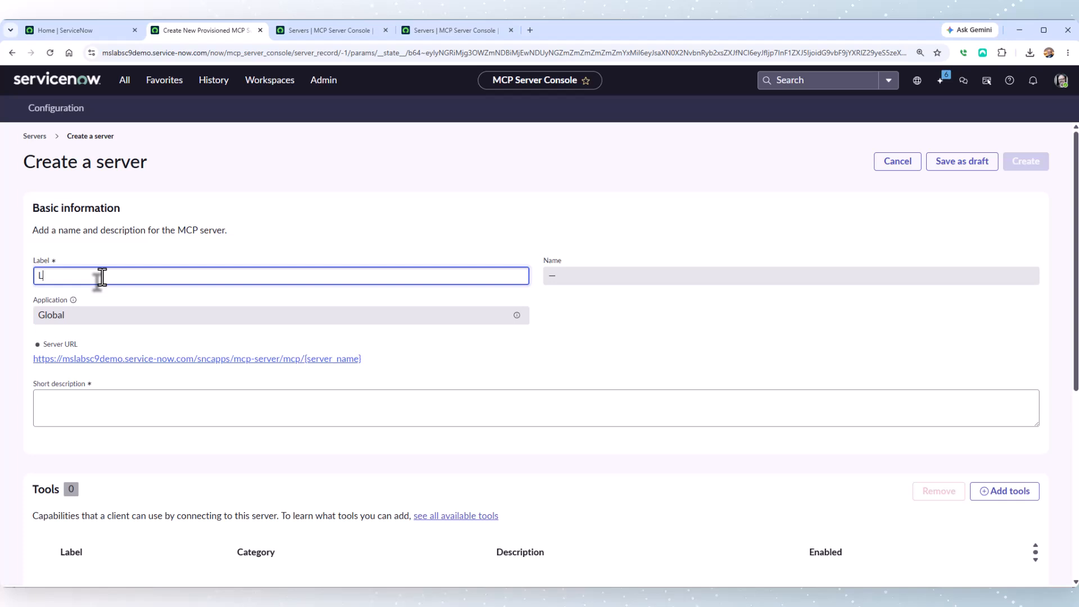
type("LM Studio Demo")
left_click(697, 267)
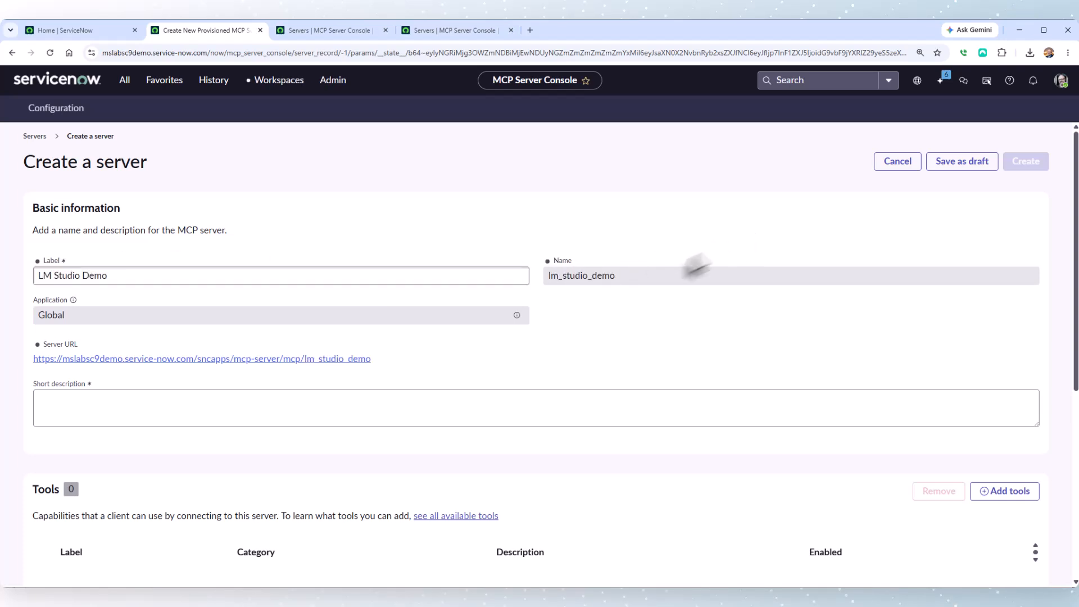
left_click(101, 407)
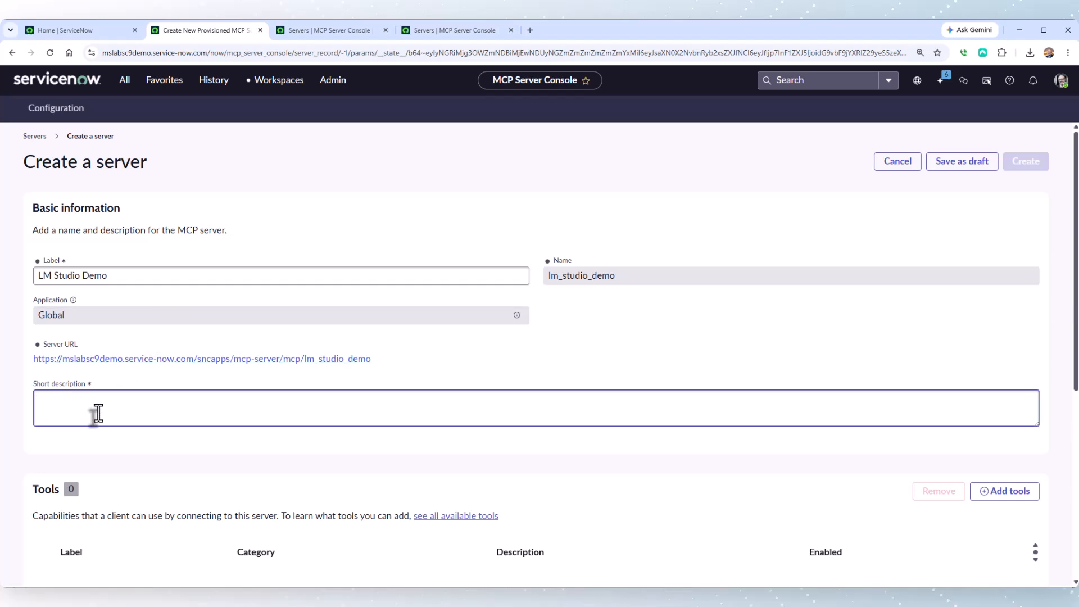
type("MCP server for LM Studio Demo on local Wndows")
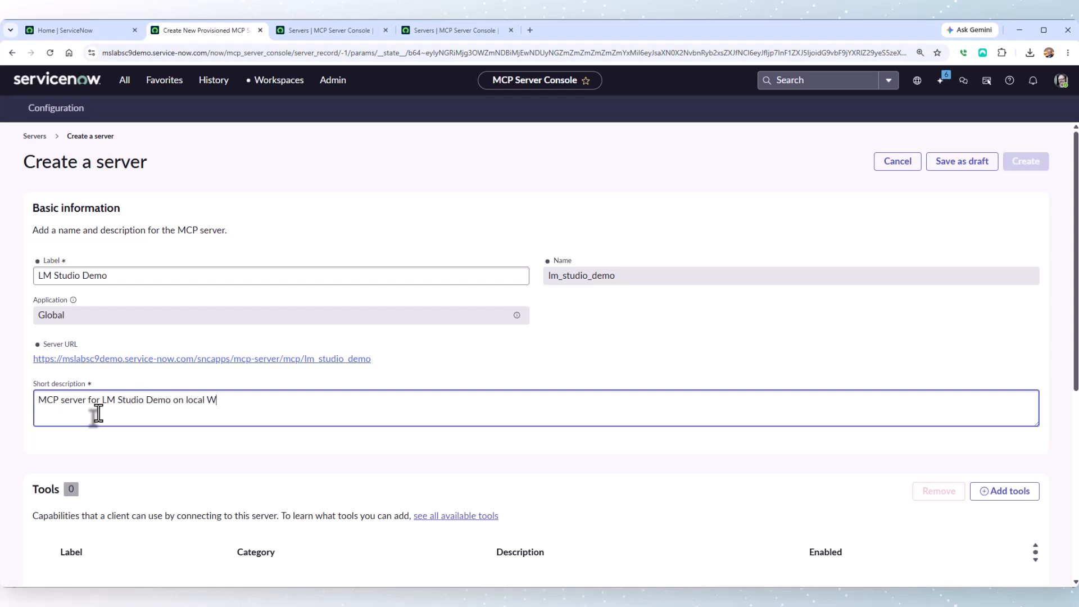
key("BackSpace")
key("BackSpace")
type("indows or Macintosh computer.")
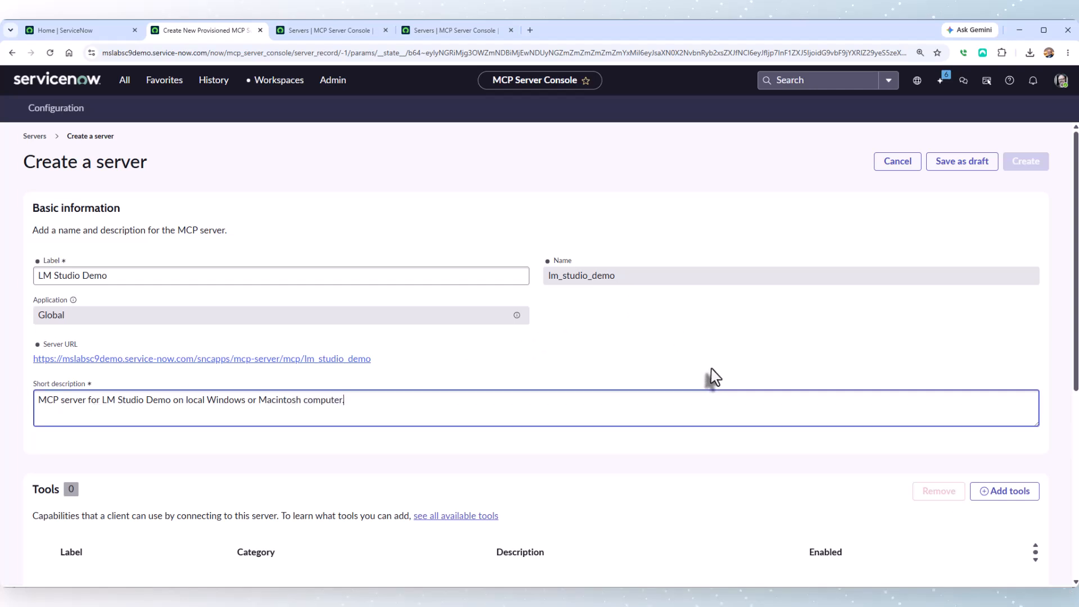
Add the tools Incident SLA Analysis, Get Incident Details, Look up incident records and Incident summarization to the new server.
scroll(711, 378, "down", 4)
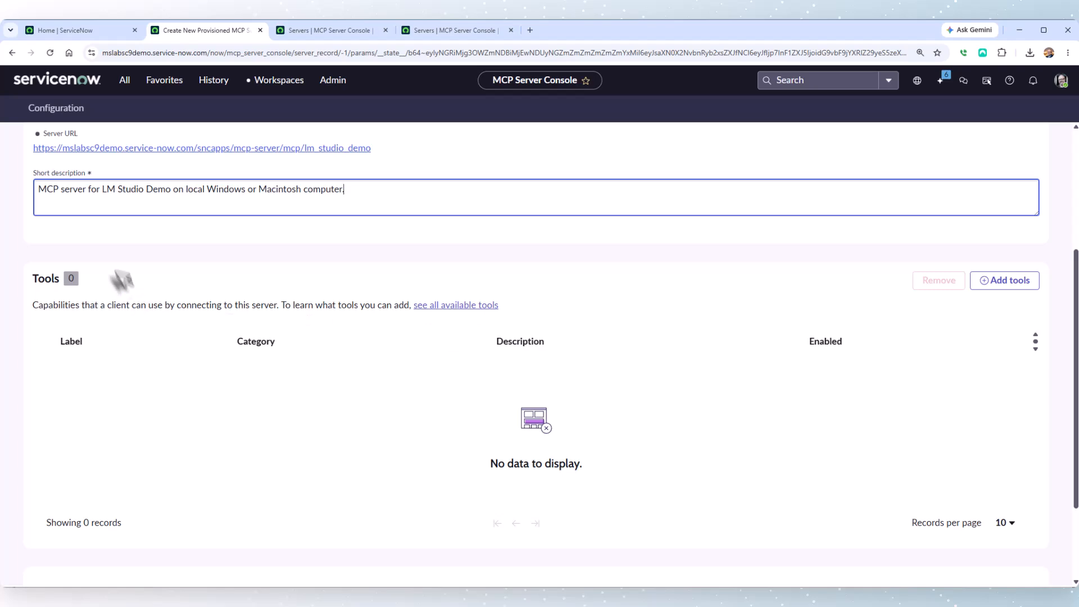
left_click(1009, 280)
left_click(357, 163)
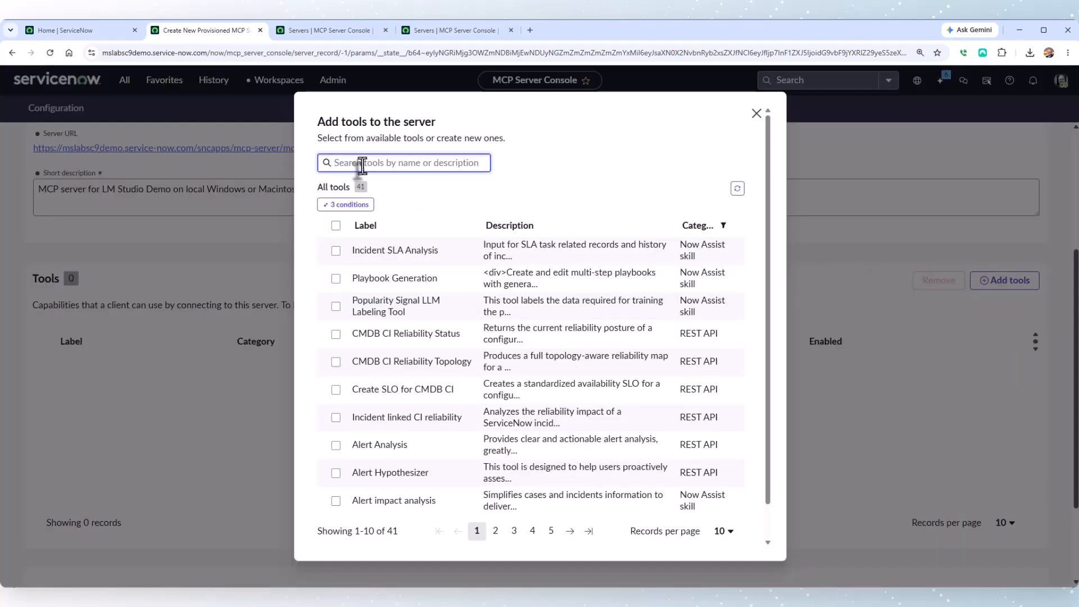
type("incident")
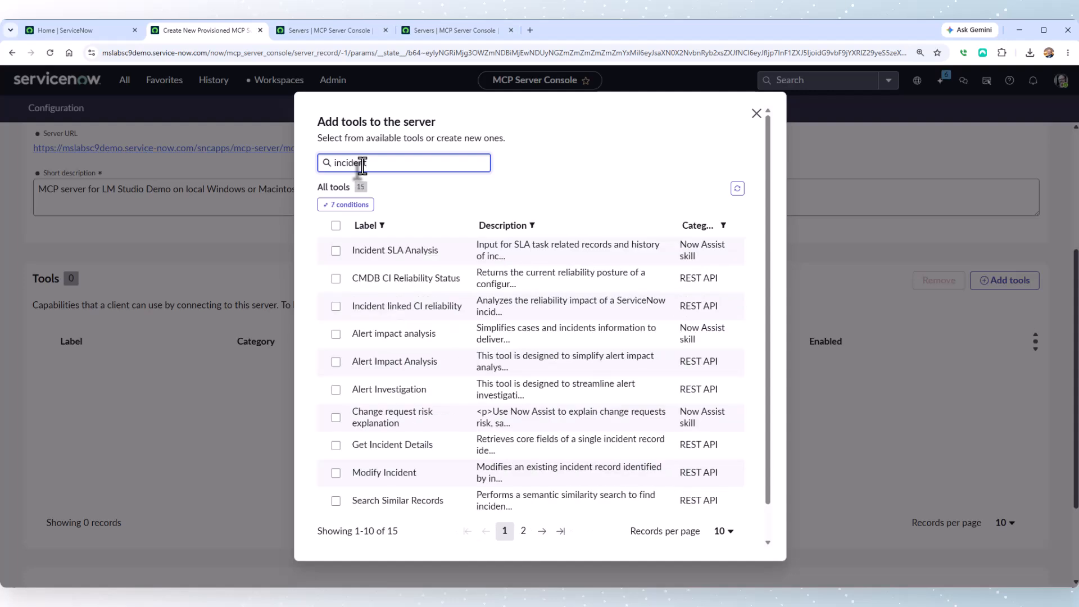
left_click(335, 250)
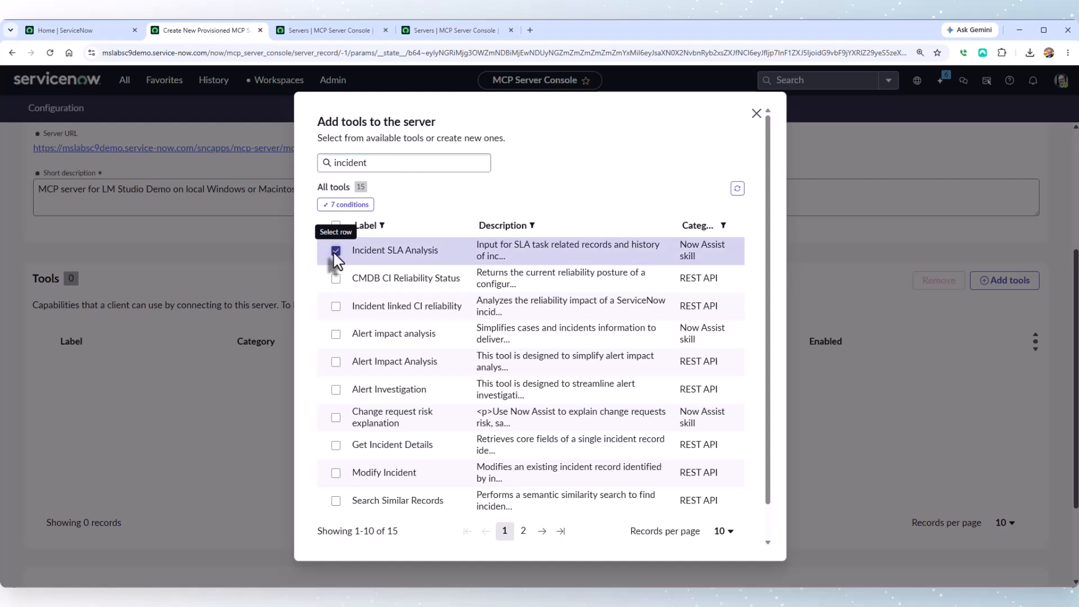
left_click(335, 445)
scroll(427, 270, "down", 1)
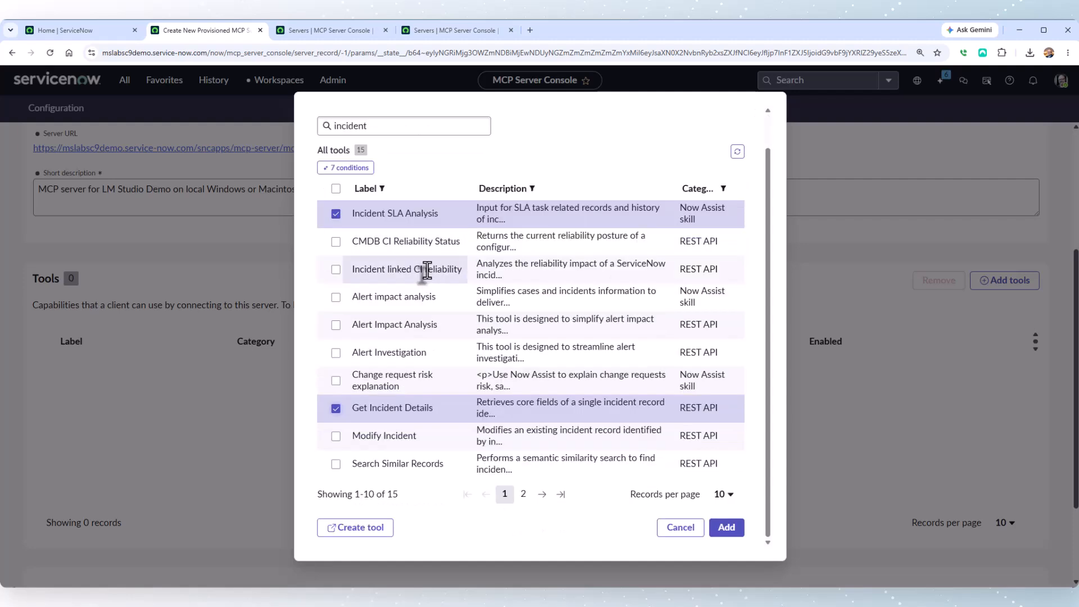
left_click(542, 494)
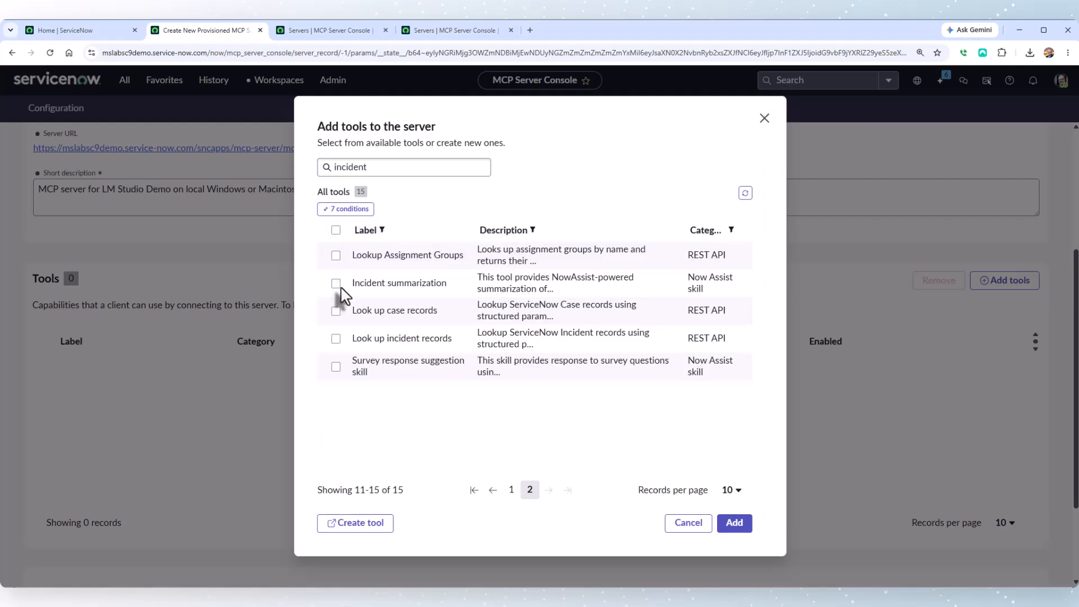
left_click(335, 338)
left_click(336, 284)
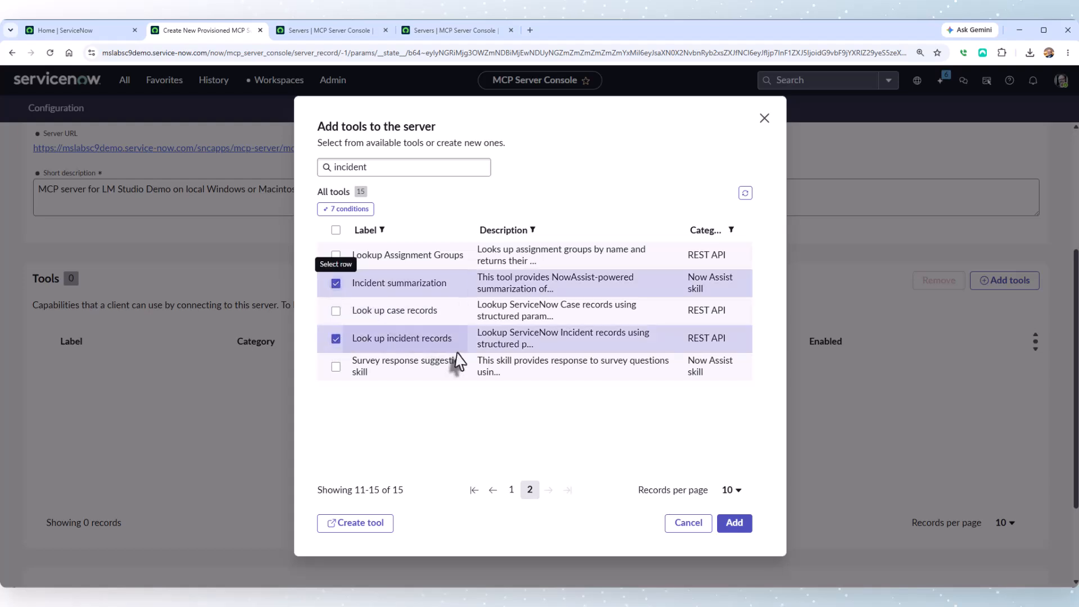
left_click(732, 528)
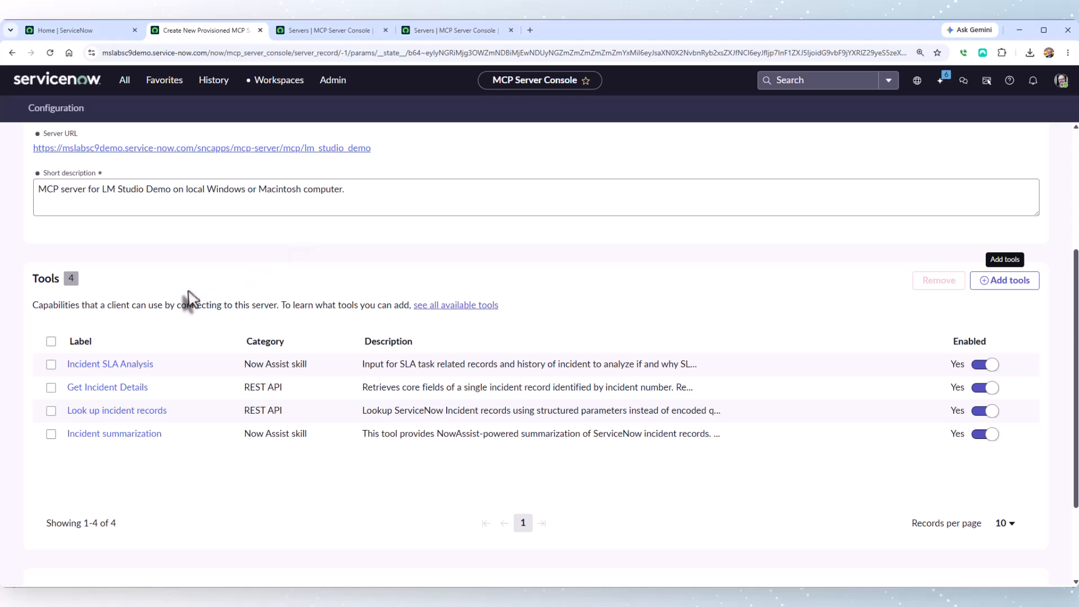
Review and create the LM Studio Demo server, and open its OAuth inbound integrations in the Machine Identity Console.
scroll(193, 301, "down", 2)
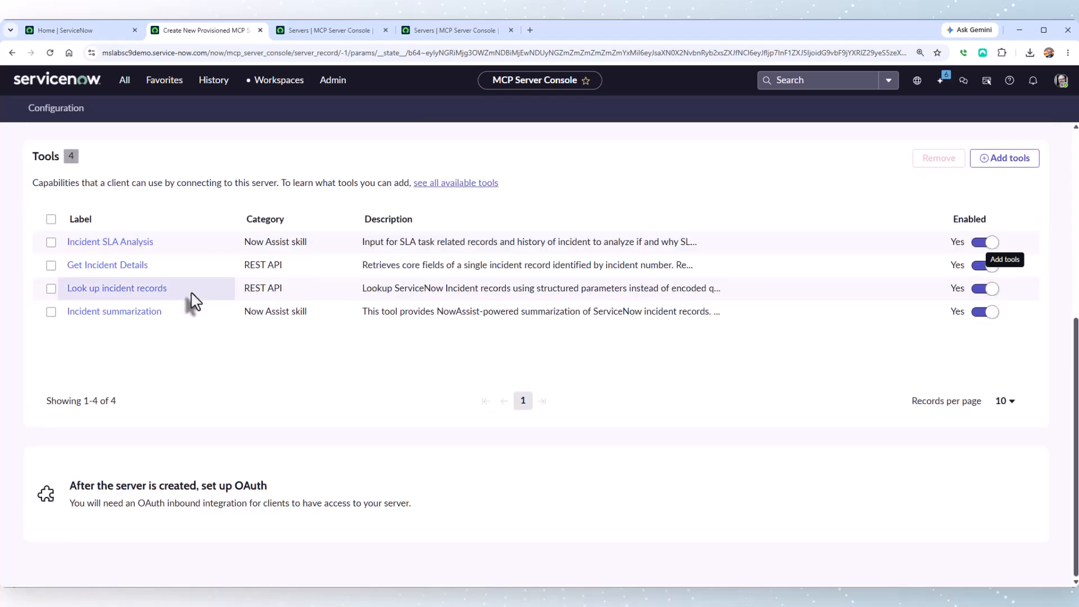
scroll(193, 301, "up", 5)
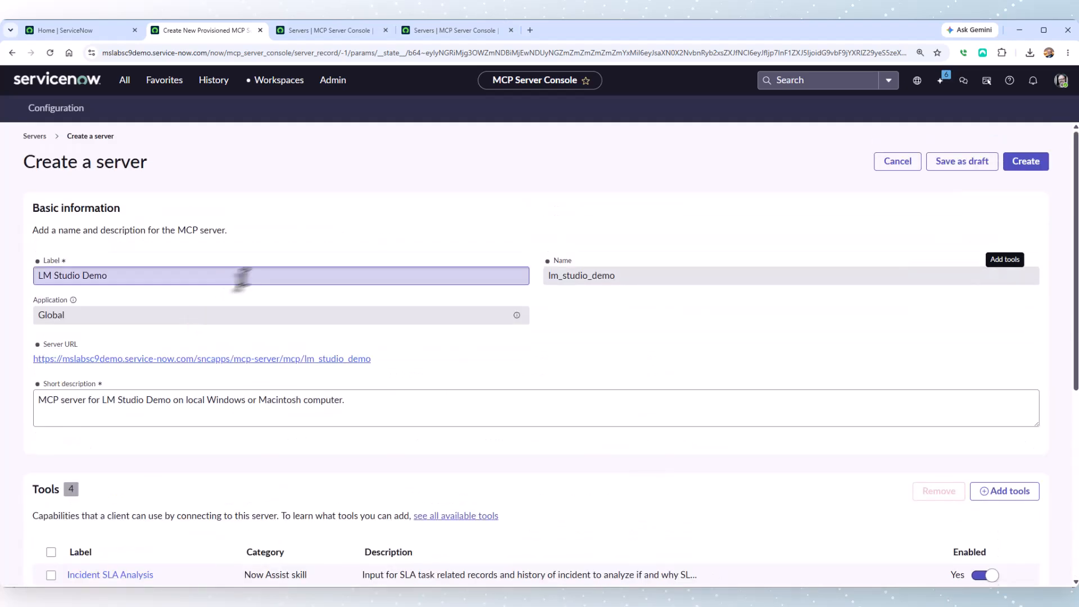
left_click(1031, 163)
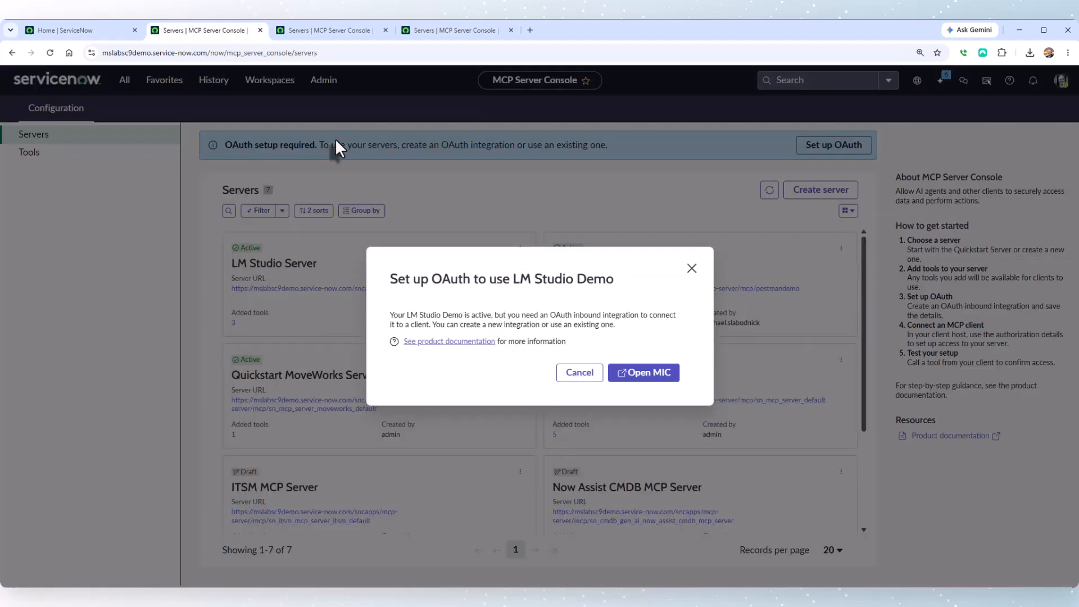
left_click(646, 375)
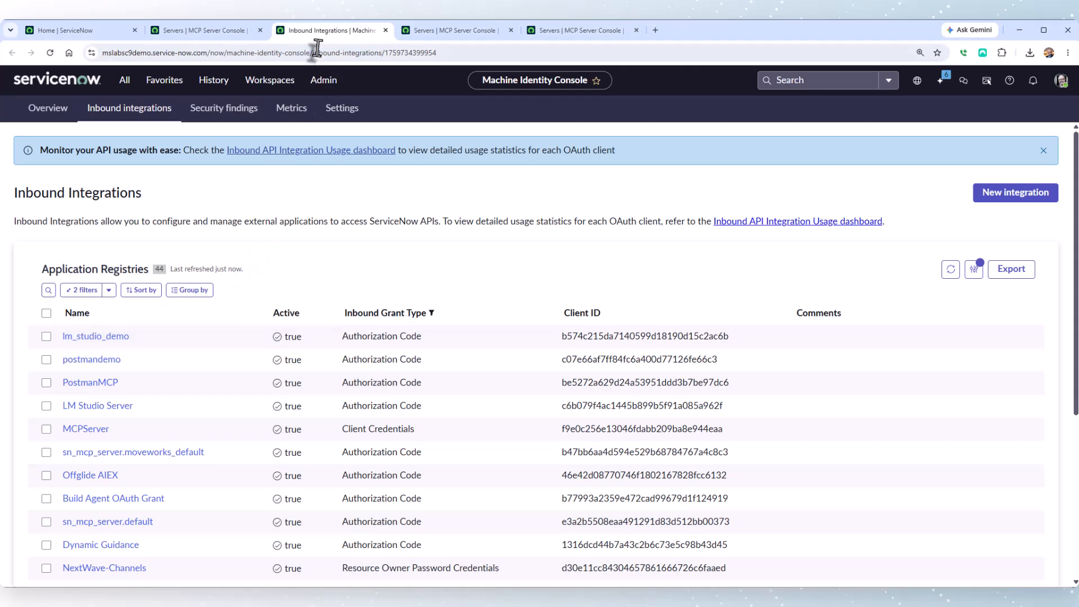
Dismiss the OAuth setup prompt in the MCP Server Console and test the LM Studio Demo server URL in a new browser tab.
left_click(231, 30)
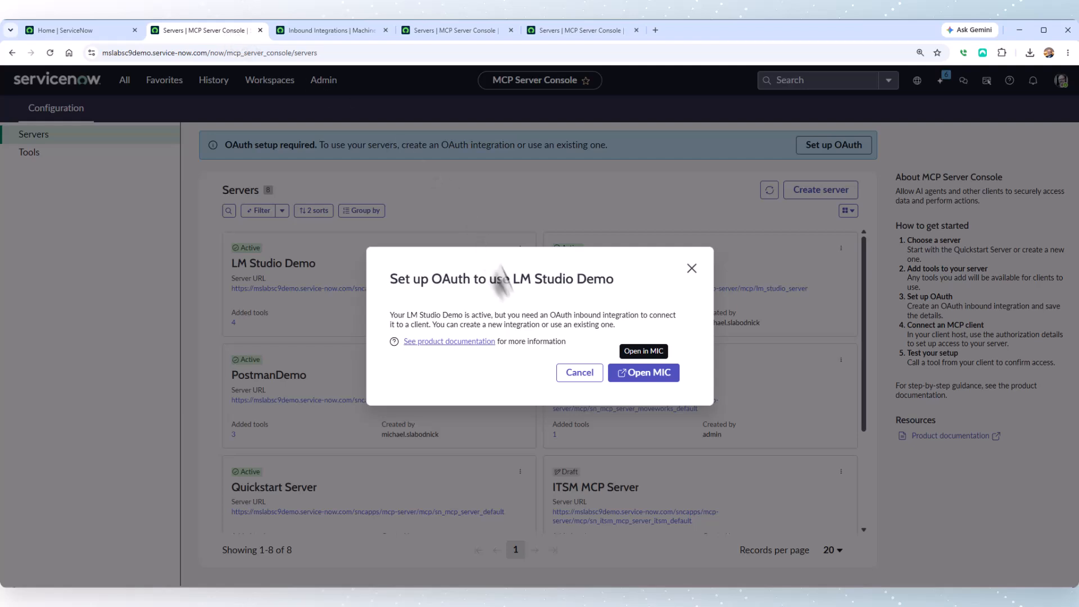
left_click(577, 374)
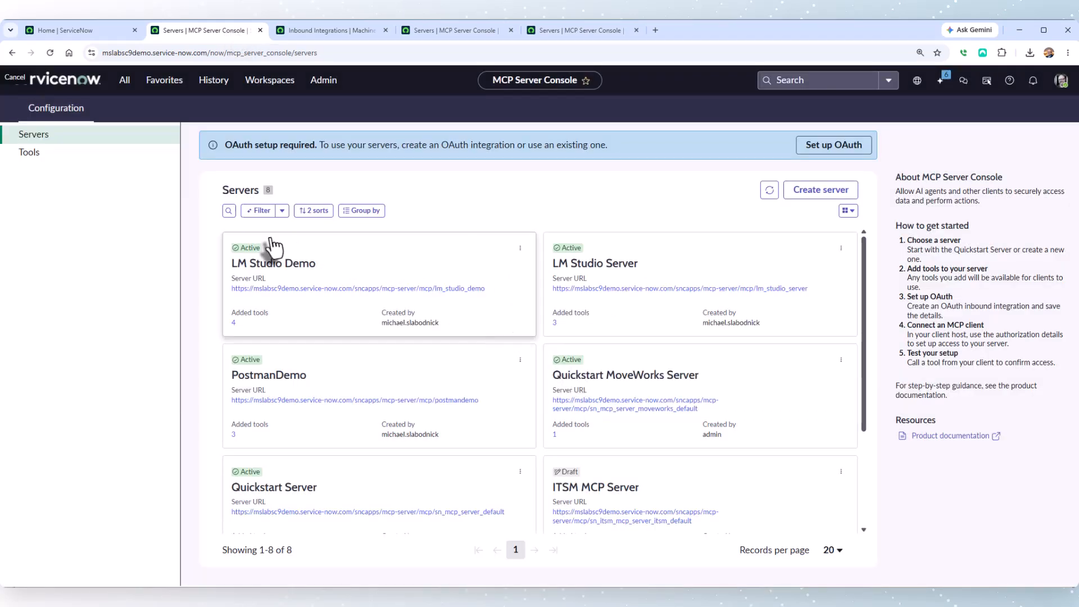
left_click(296, 289)
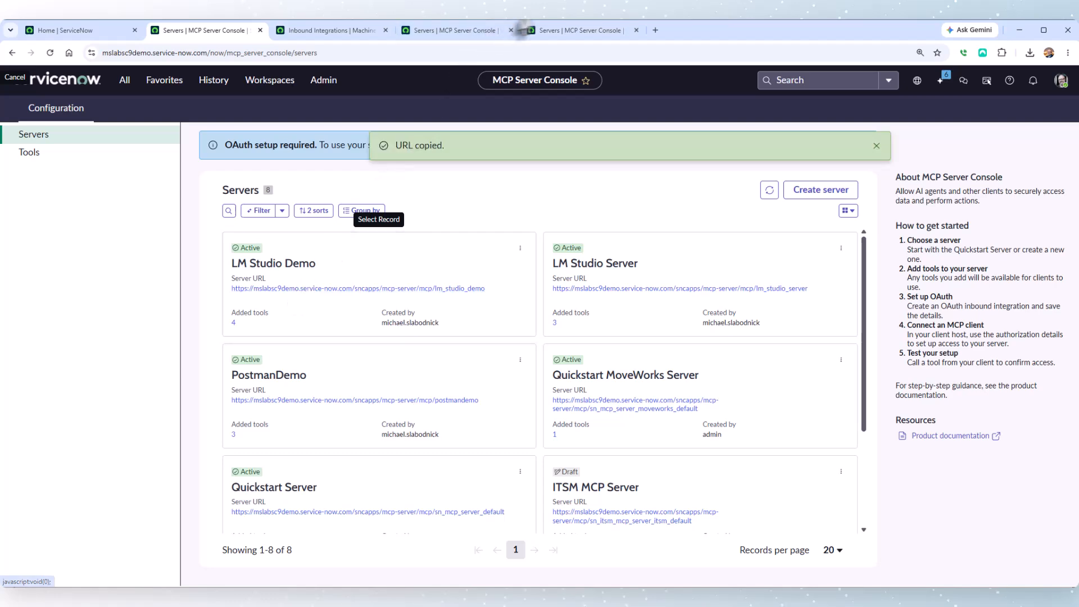
left_click(655, 30)
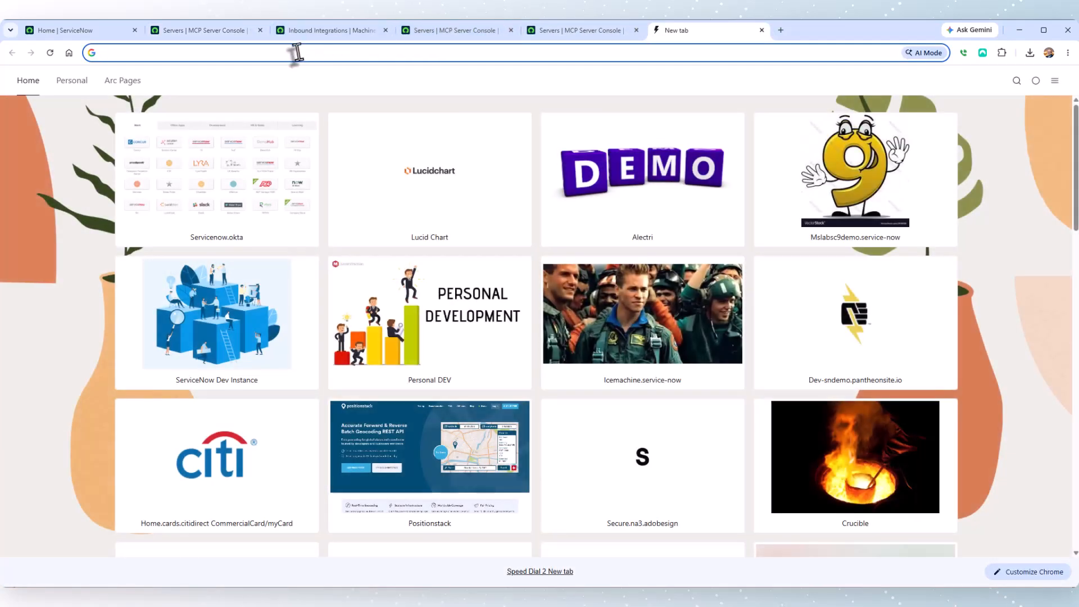
type("https://mslabsc9demo.service-now.com/sncapps/mcp-server/mcp/lm_studio_demo")
key("Return")
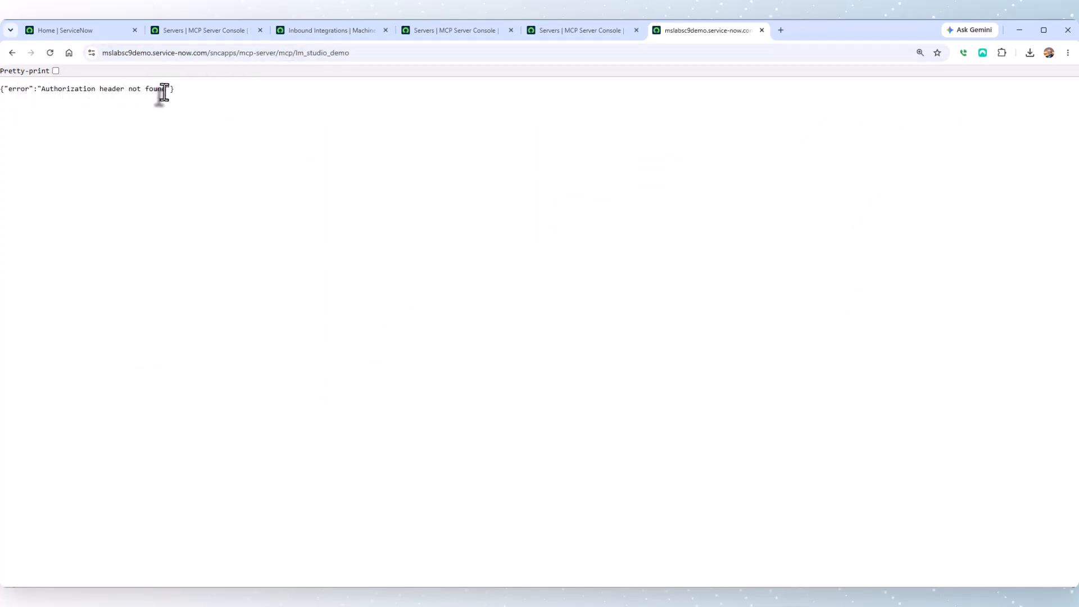
Copy the PostmanDemo server URL from the mslabscdev2demo instance and test it in the browser tab used for the previous URL check.
left_click(446, 29)
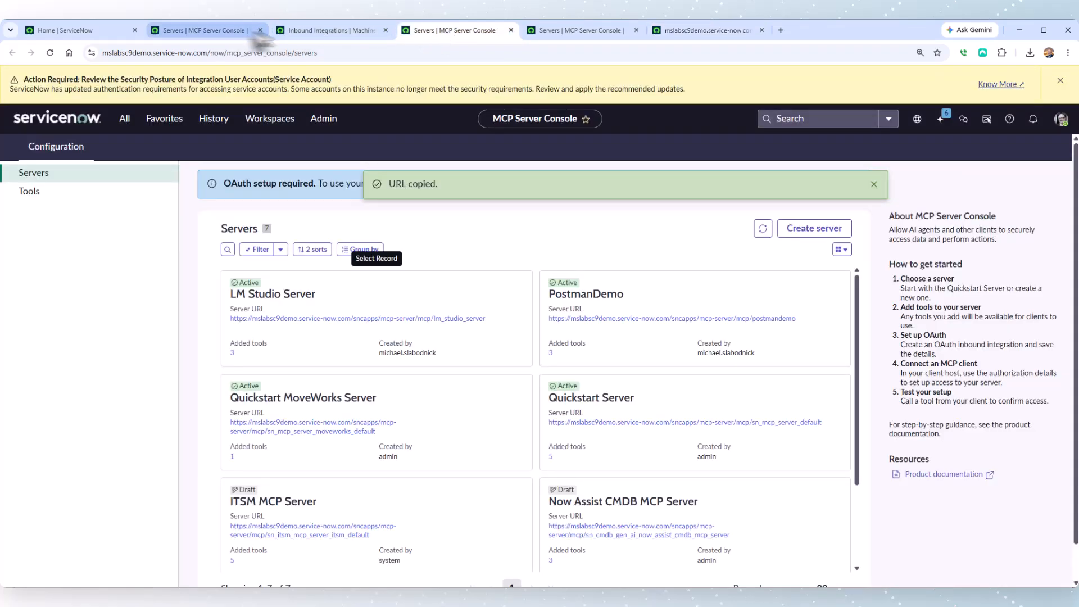
left_click(578, 31)
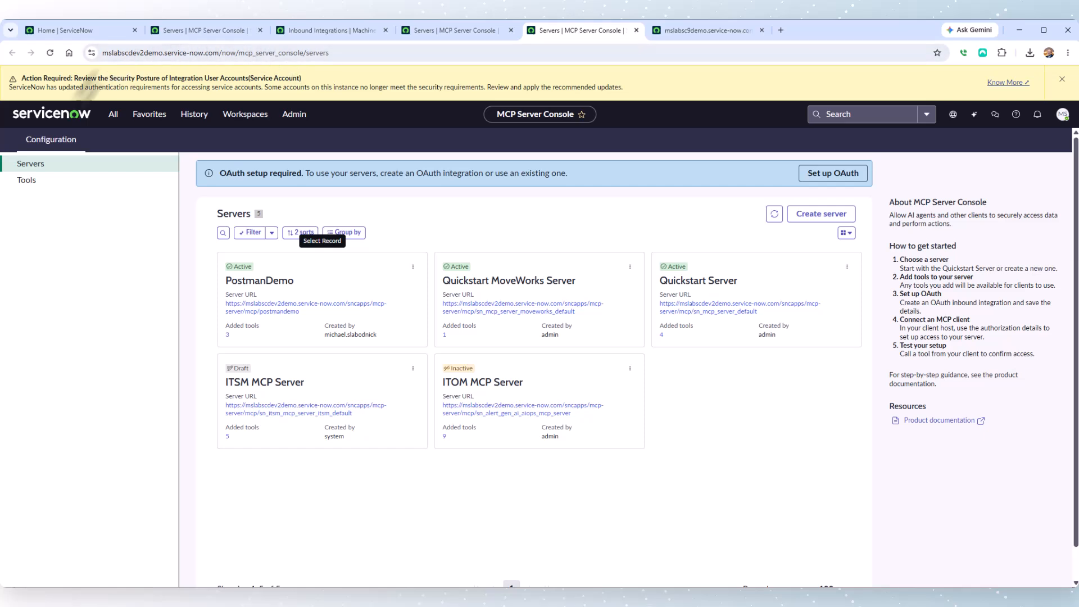
left_click(296, 311)
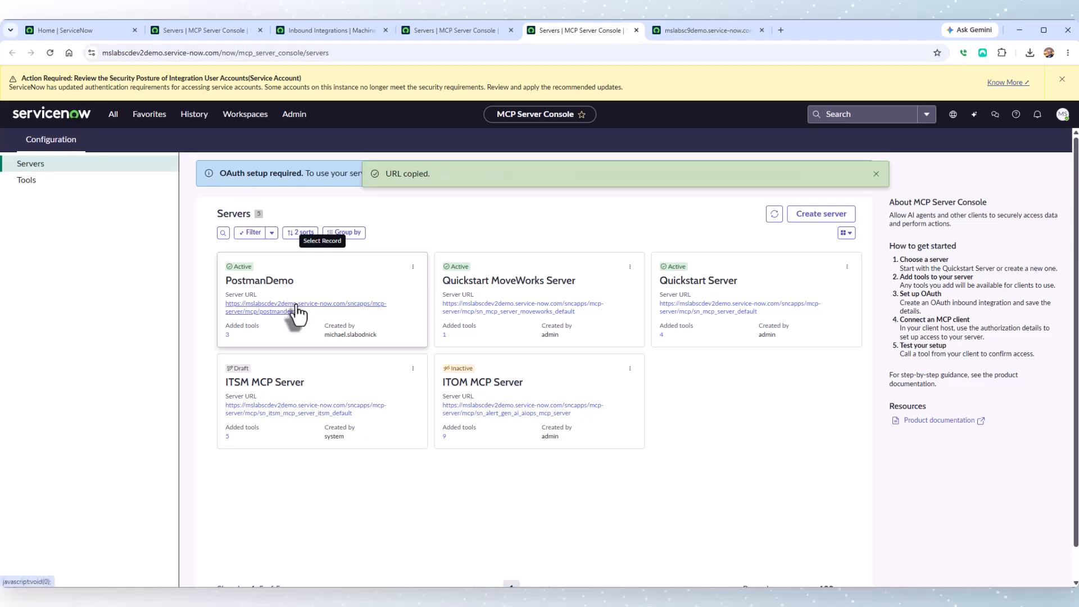
left_click(682, 36)
type("https://mslabscdev2demo.service-now.com/sncapps/mcp-server/mcp/postmandemo")
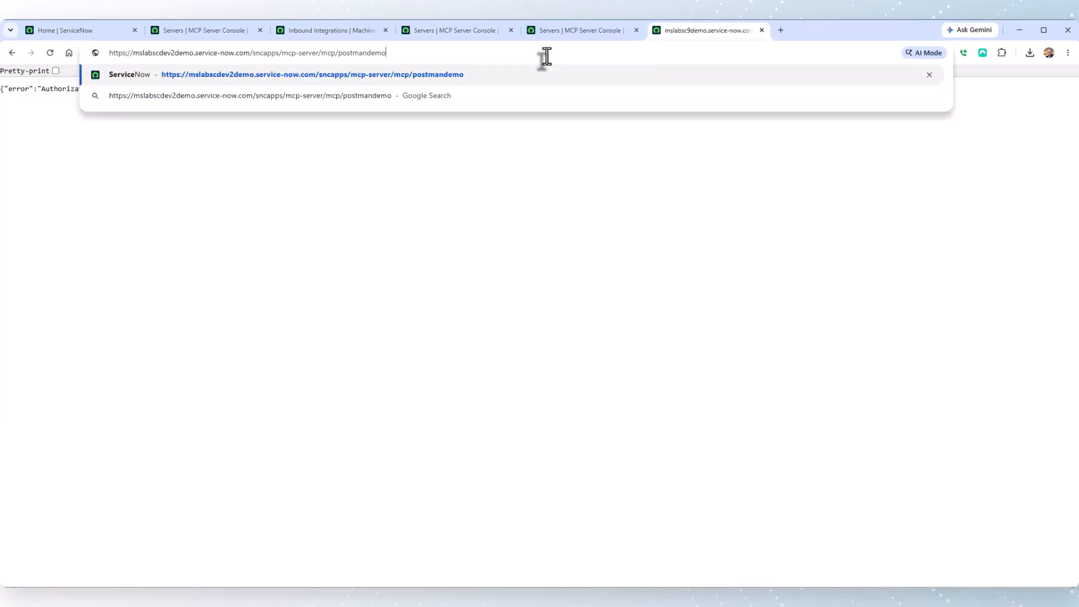
key("Return")
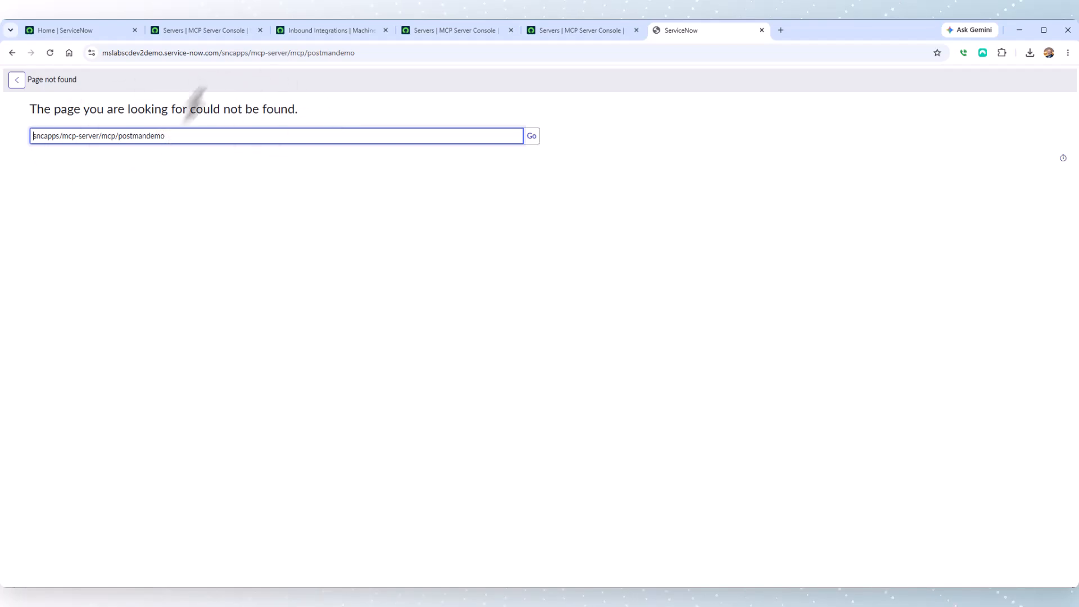
Return to the mslabsc9demo server list containing LM Studio Demo and dismiss the copied-URL notification.
left_click(207, 37)
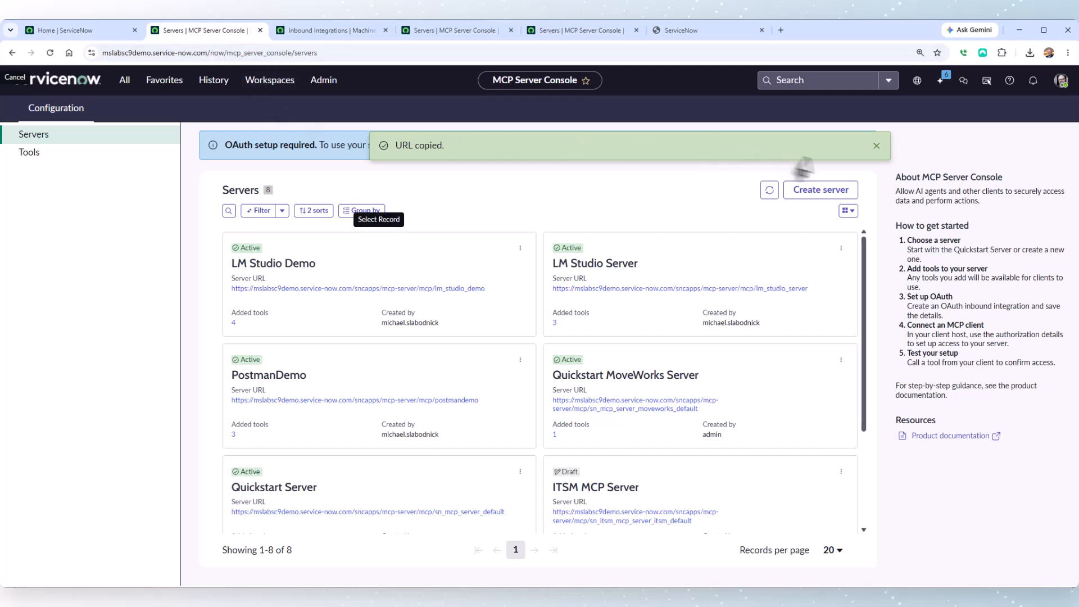
left_click(876, 146)
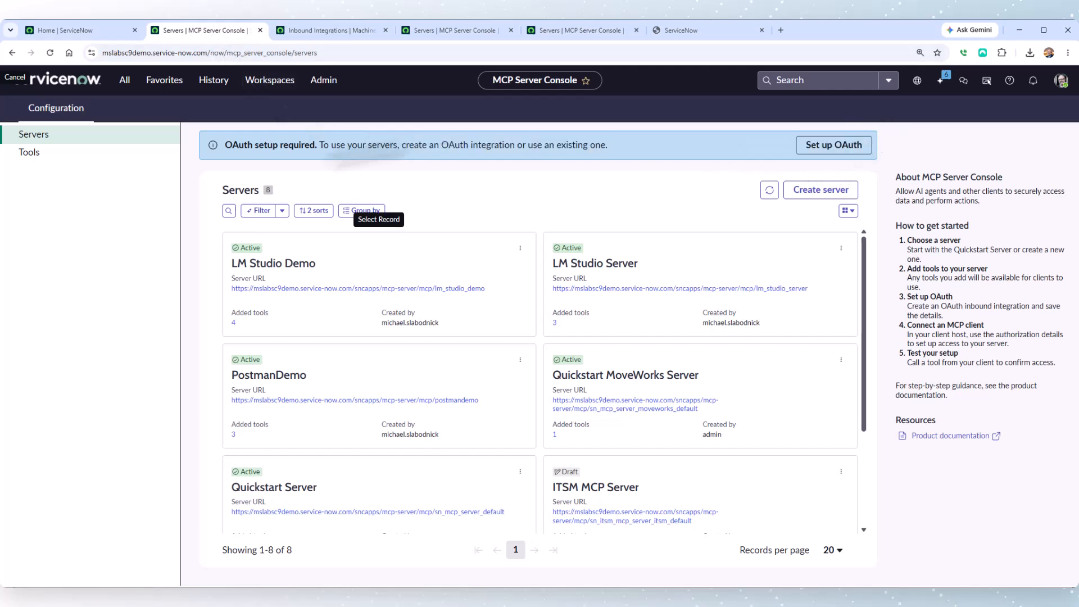
Start a new inbound integration in the Machine Identity Console using the OAuth - Authorization code grant connection type.
left_click(332, 32)
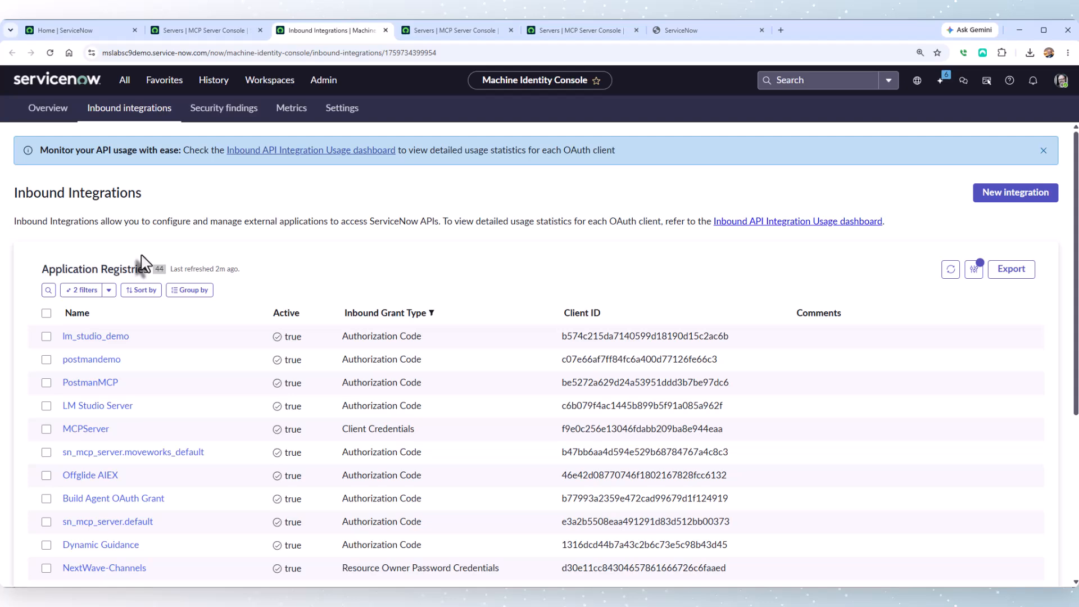
left_click(1014, 196)
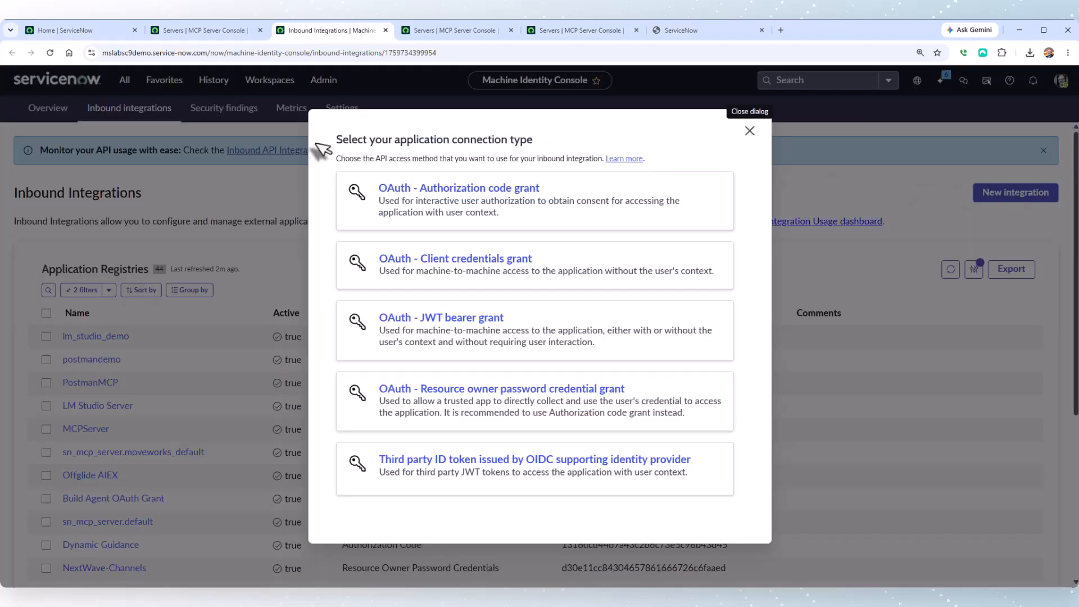
left_click(442, 214)
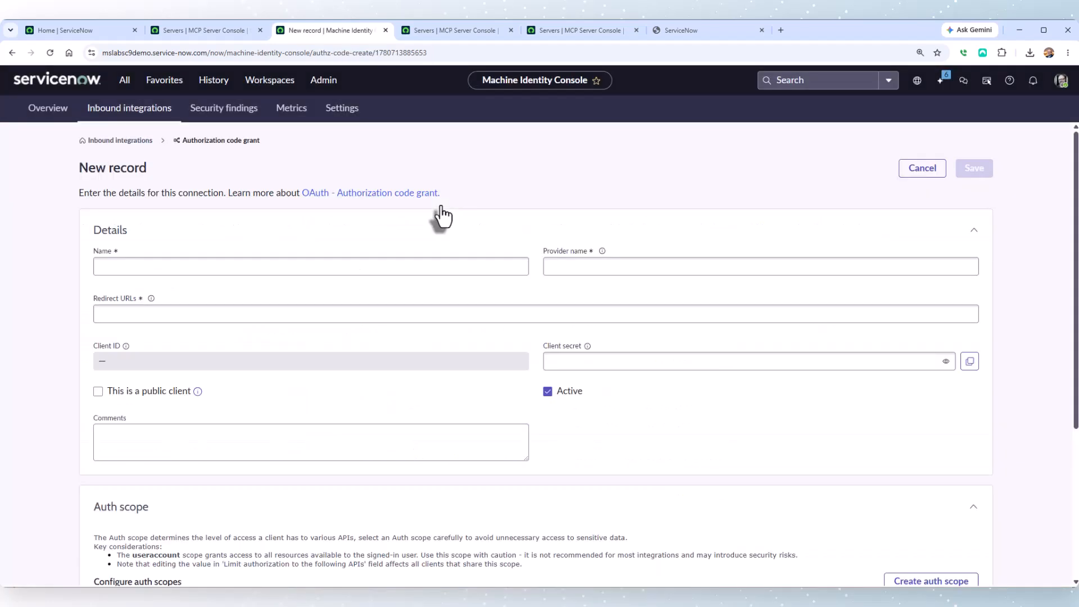
Name the integration lm_studio_demo_oauth and set its provider name to LM Studio Demo oAuth.
left_click(145, 267)
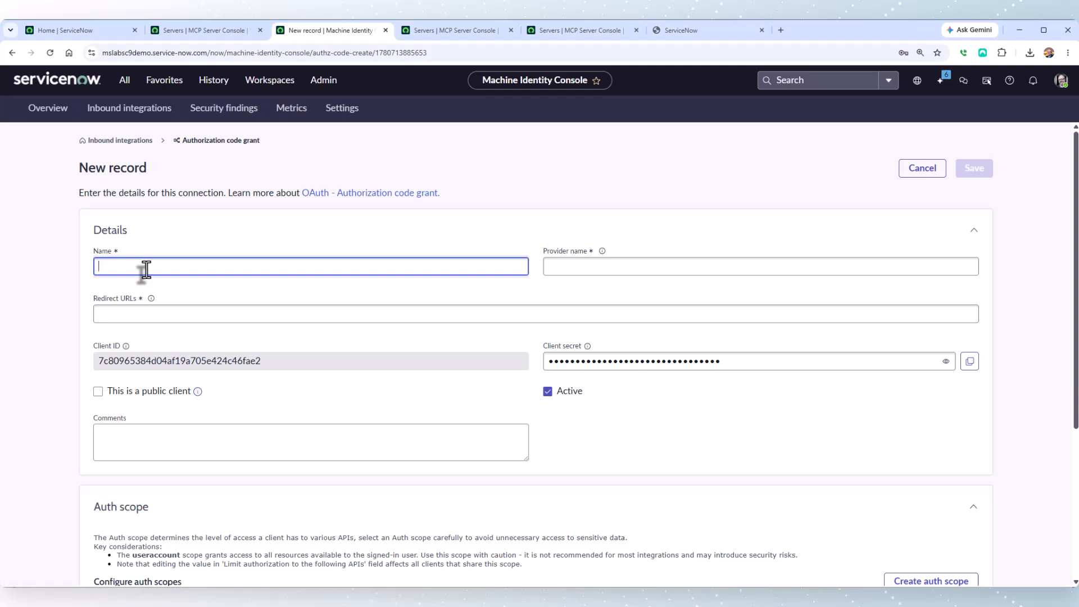
type("lm_studio_demo_oauth")
left_click(603, 270)
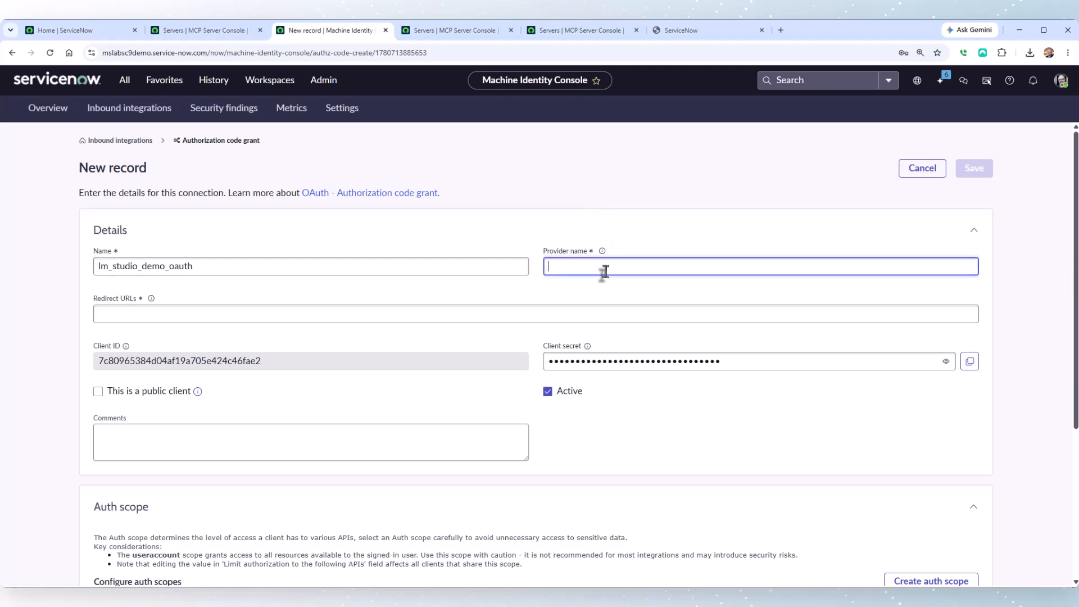
type("LM Stu")
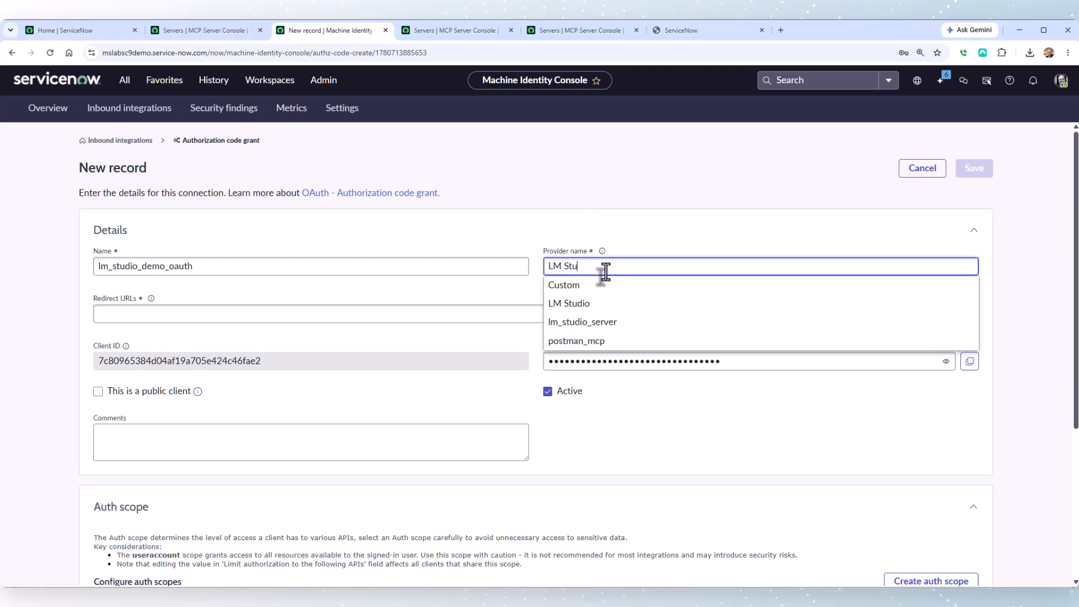
type("dio Demo oAuth")
left_click(415, 312)
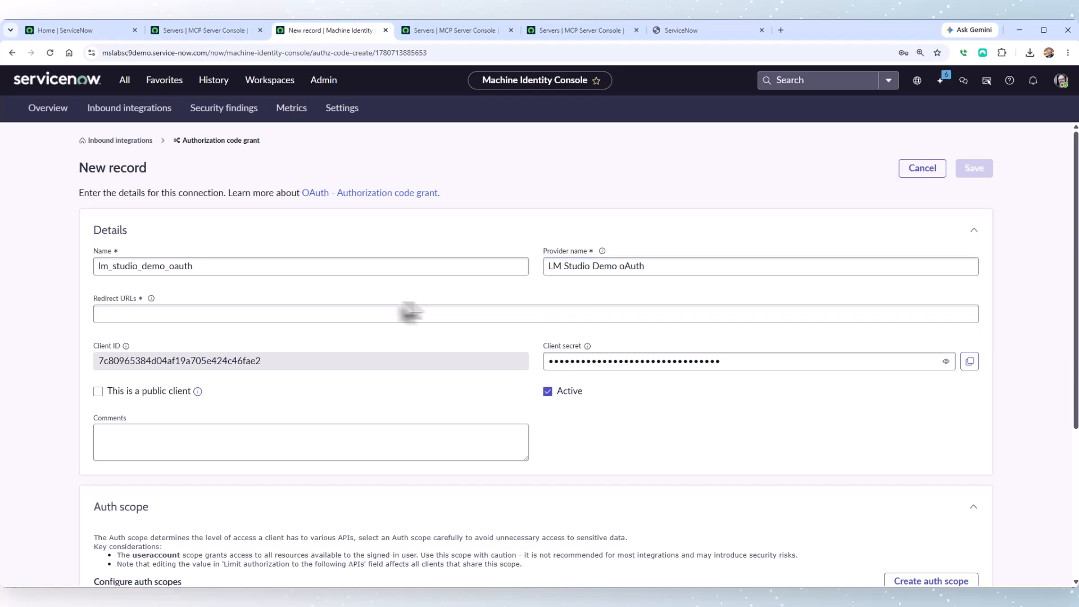
left_click(116, 313)
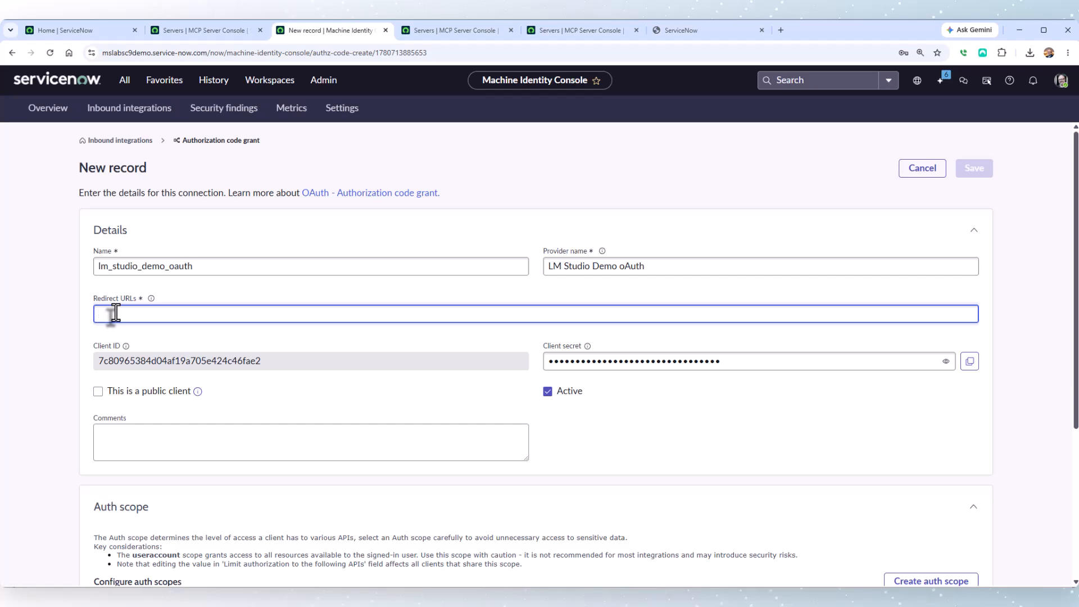
left_click(147, 313)
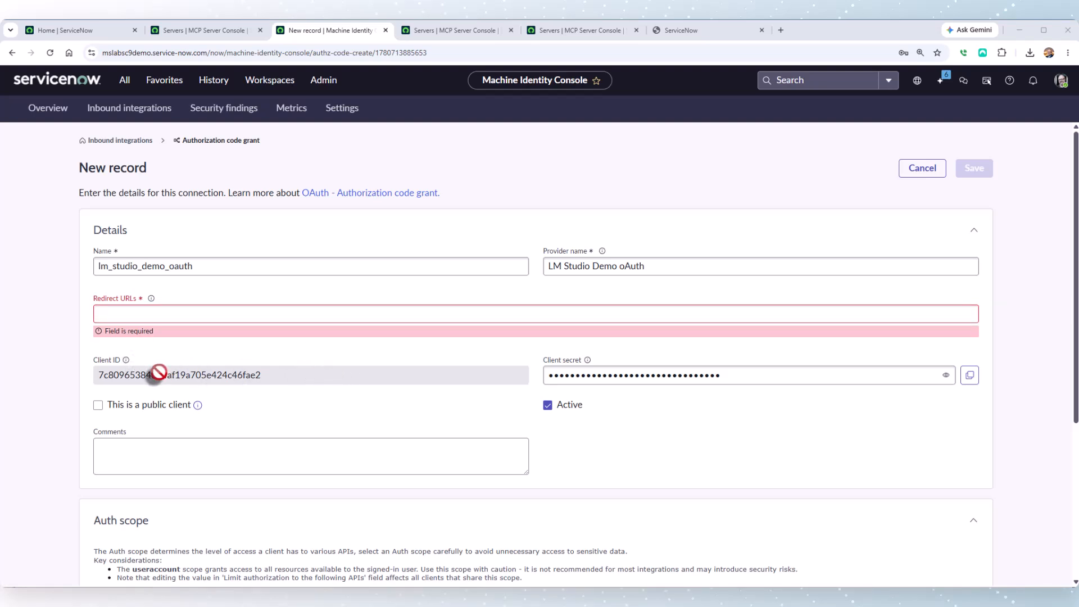
left_click(127, 312)
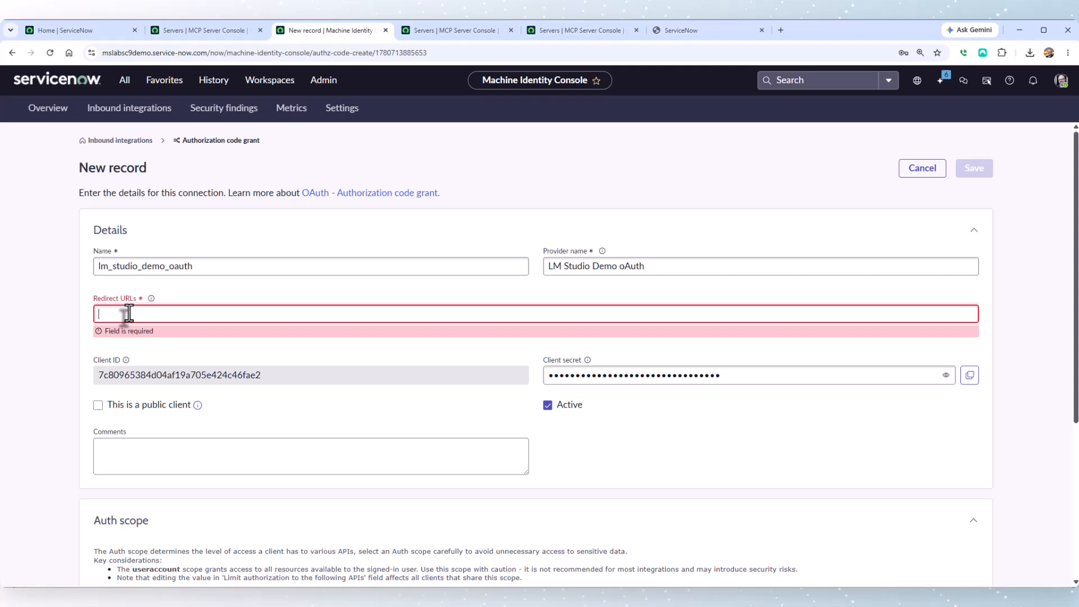
type("http://127.0.0.1:33389/mcp-oauth-callback")
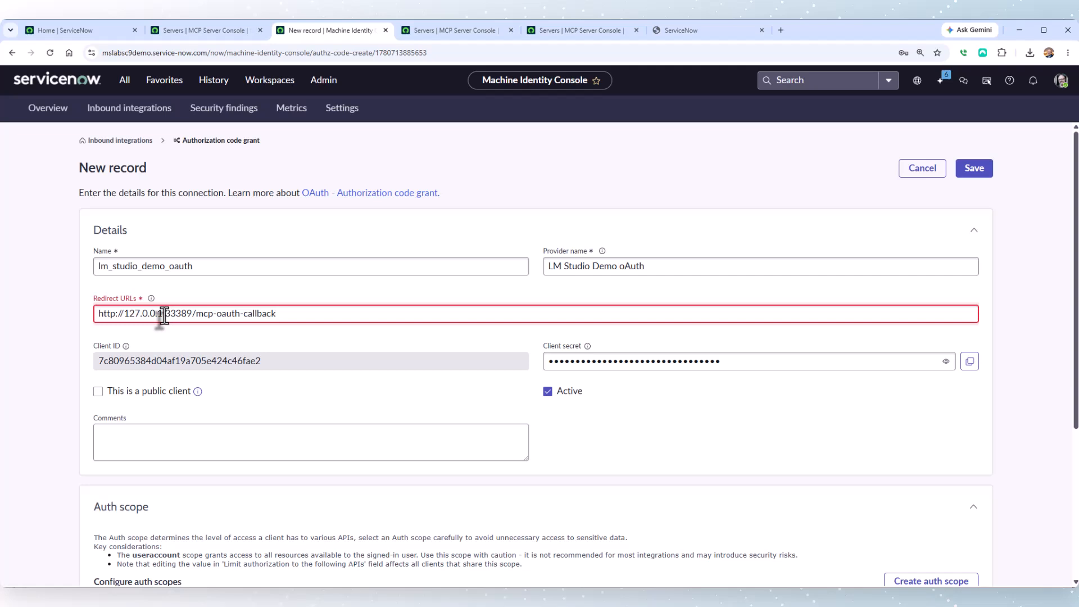
left_click_drag(164, 313, 191, 314)
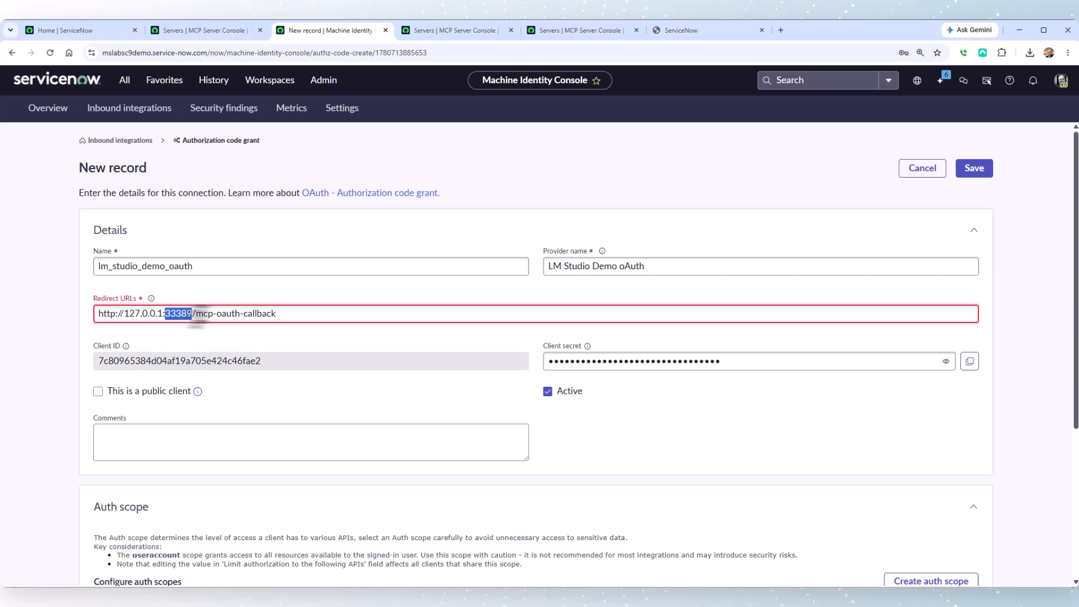
left_click_drag(278, 313, 195, 316)
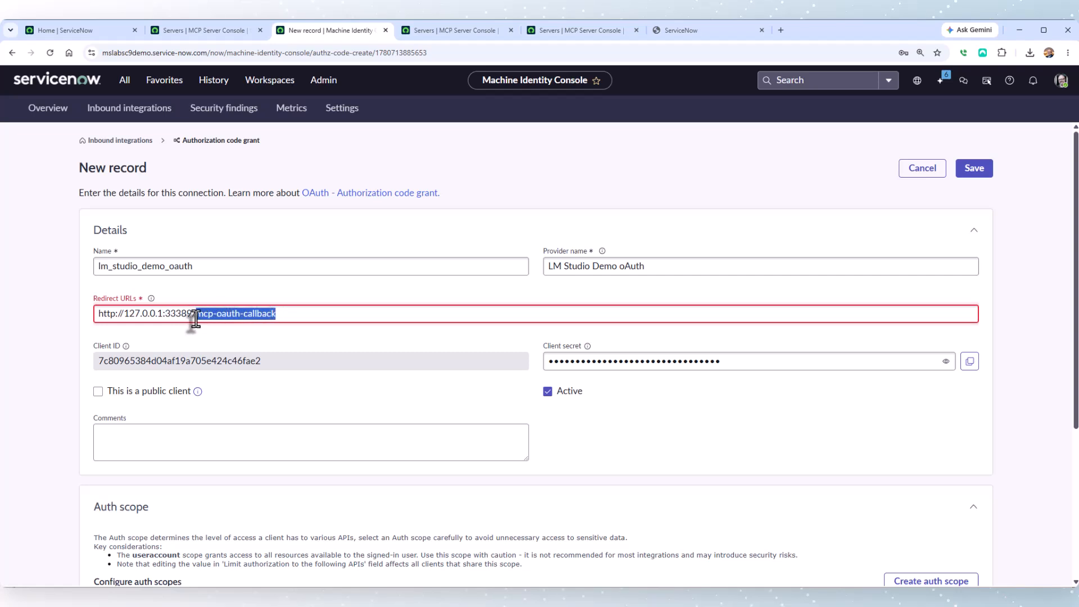
left_click_drag(196, 316, 67, 330)
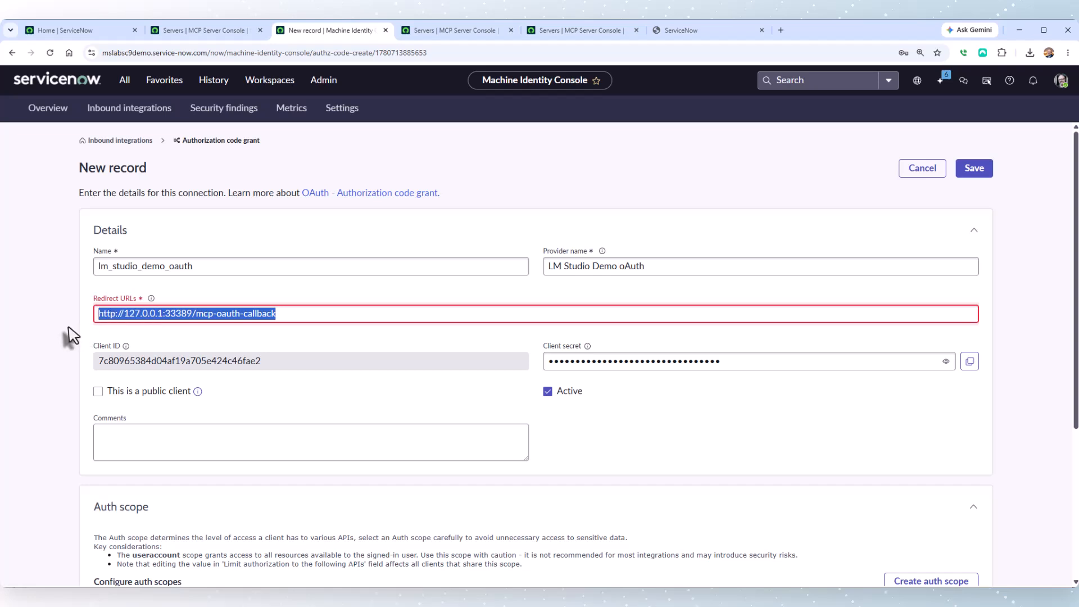
left_click(292, 296)
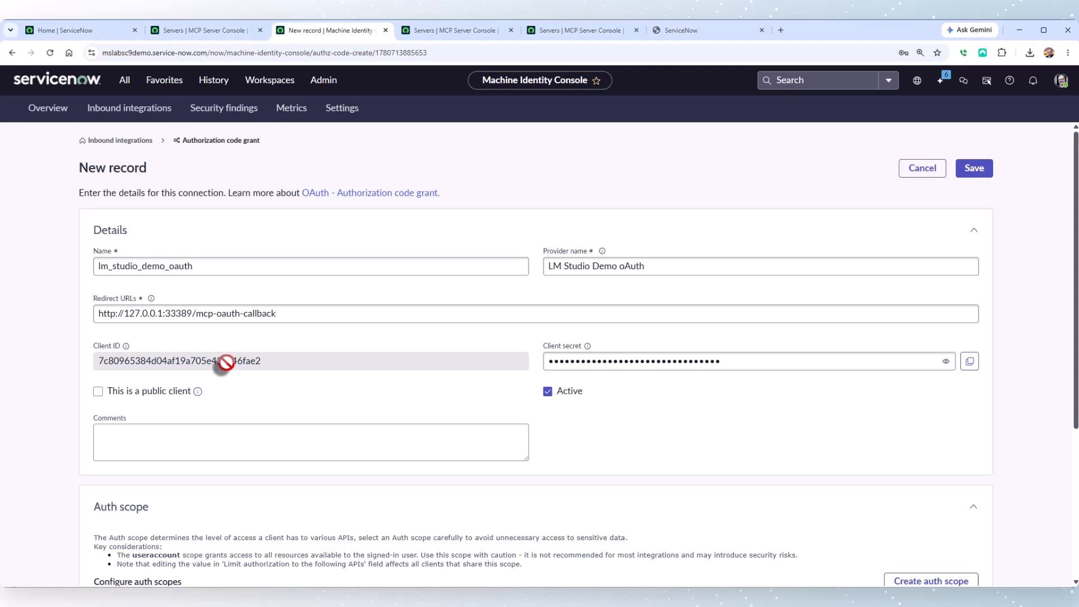
Copy the integration's client ID and replace the CLIENT_ID value with it in the Notepad file mcp server for 2026 06 03.txt.
left_click_drag(262, 361, 88, 373)
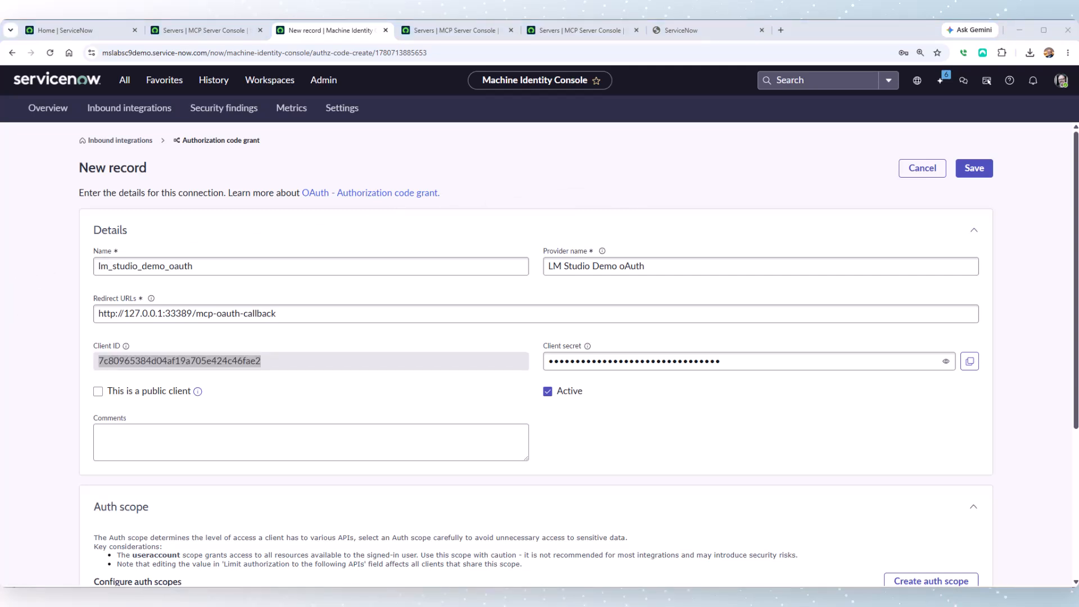
key("alt+Tab")
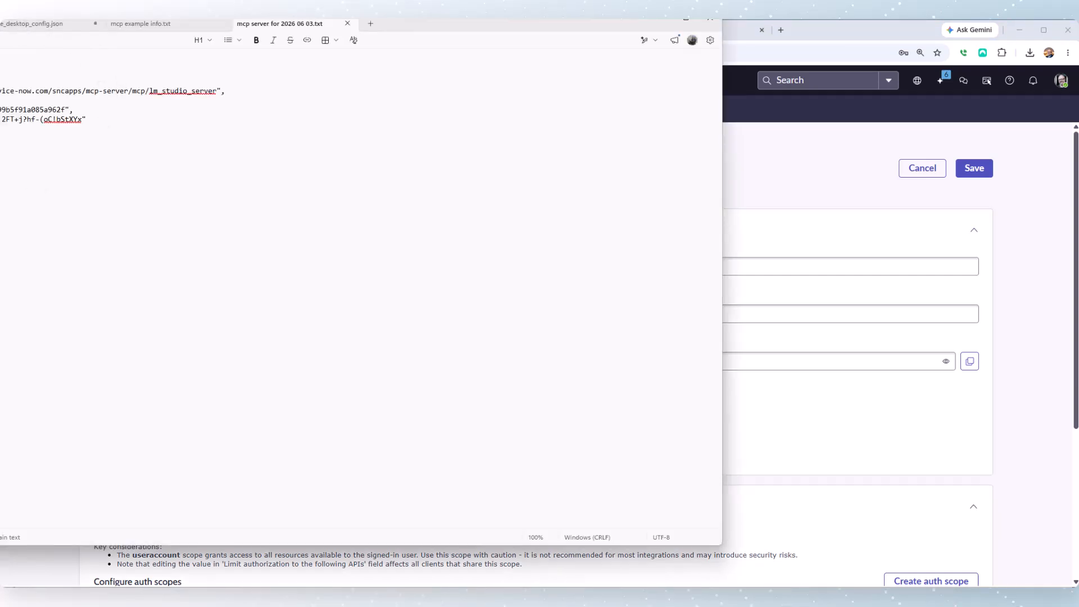
left_click_drag(403, 30, 716, 66)
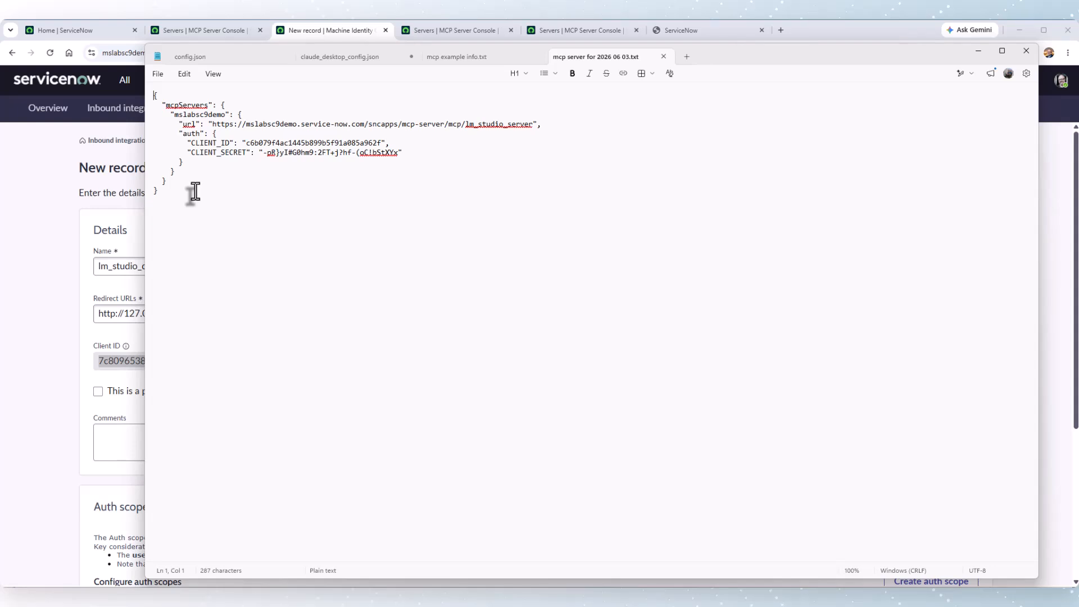
left_click(41, 288)
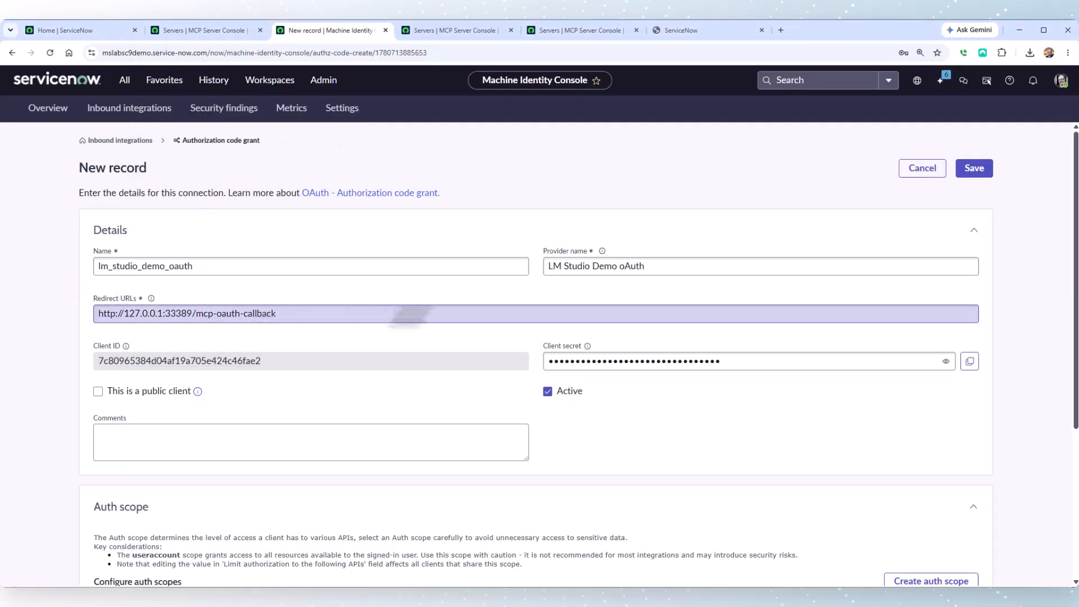
left_click_drag(281, 365, 70, 372)
key("ctrl+c")
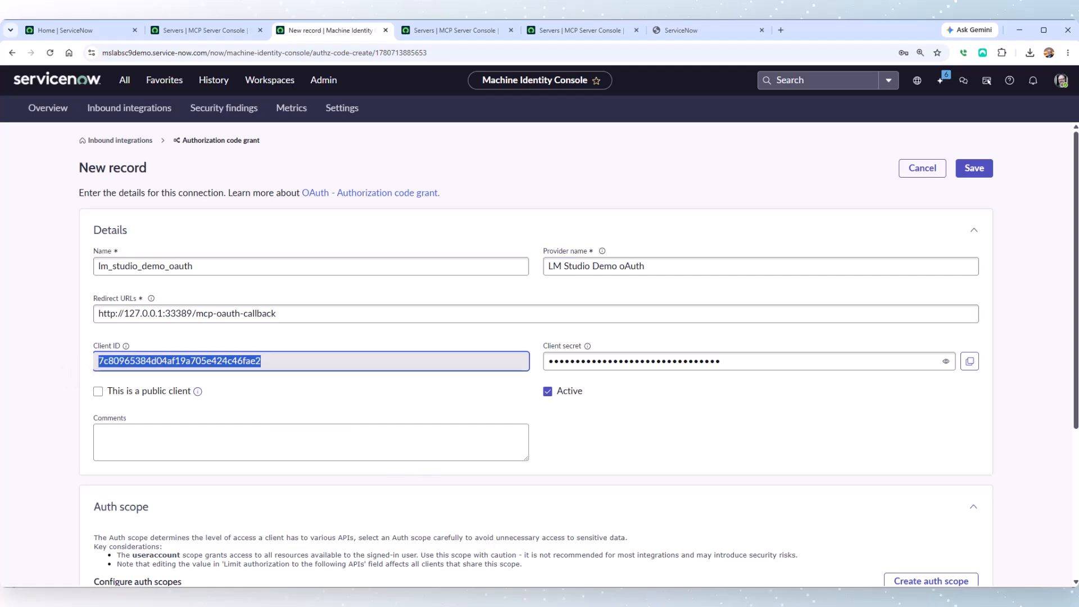
key("alt+Tab")
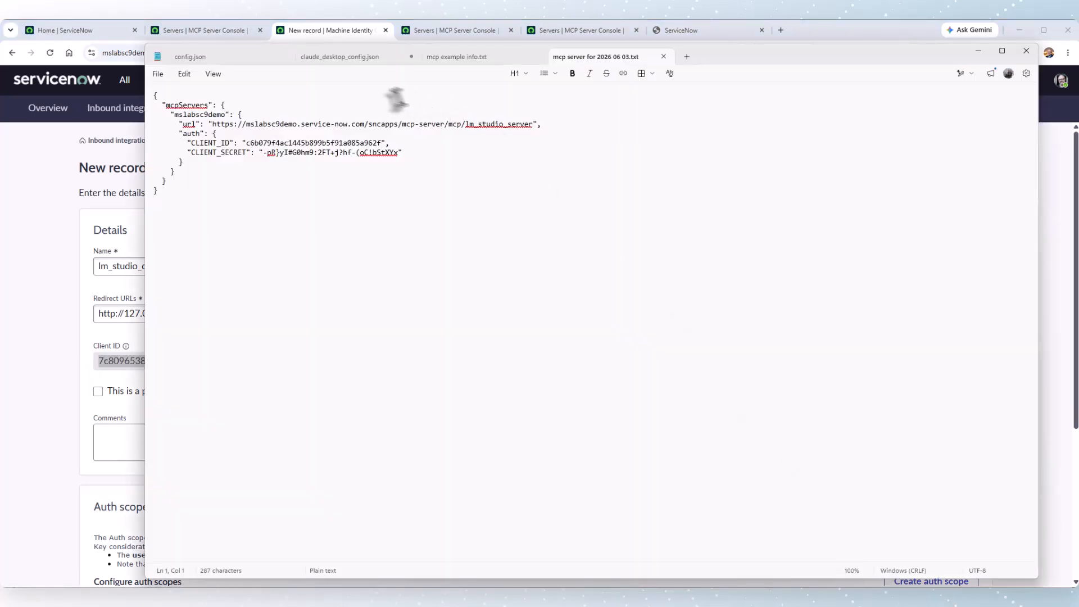
left_click_drag(381, 143, 246, 144)
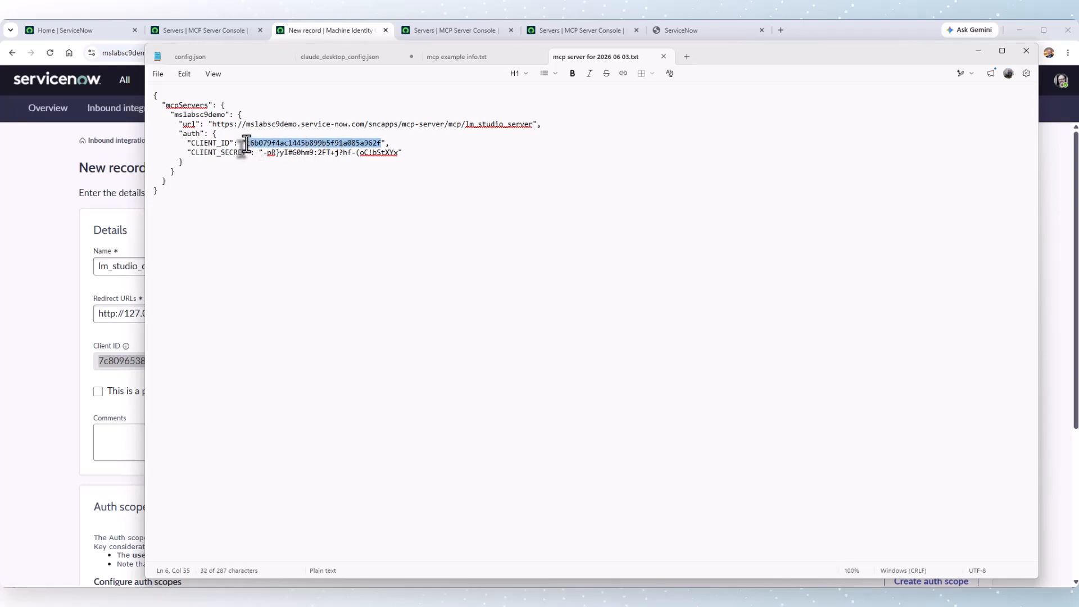
key("ctrl+v")
Copy the integration's client secret from the browser and replace the CLIENT_SECRET value with it in the Notepad configuration.
left_click(72, 327)
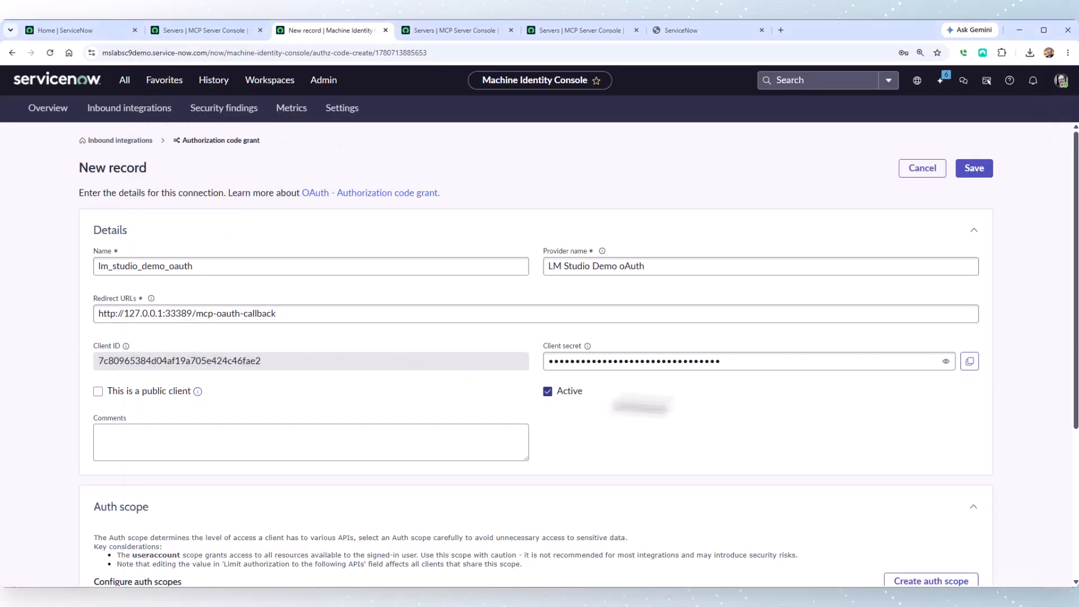
left_click(969, 361)
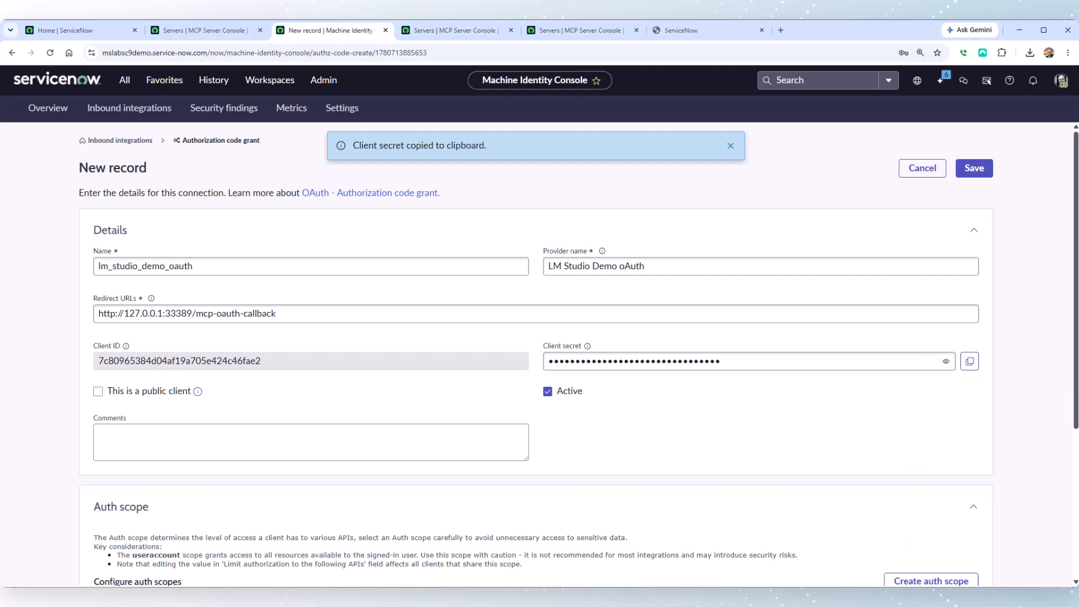
key("alt+Tab")
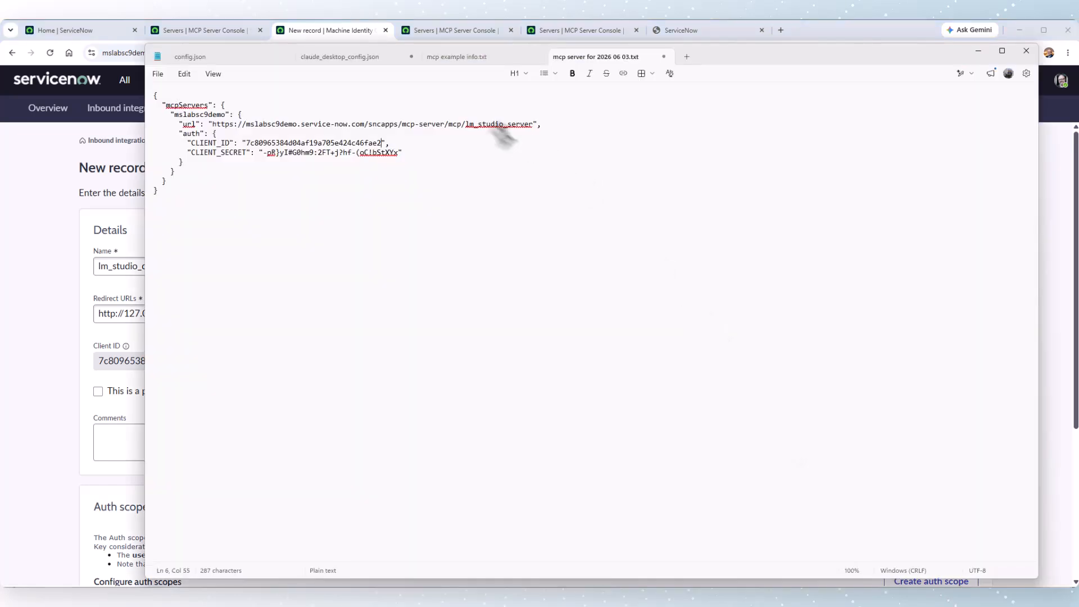
left_click_drag(397, 152, 264, 153)
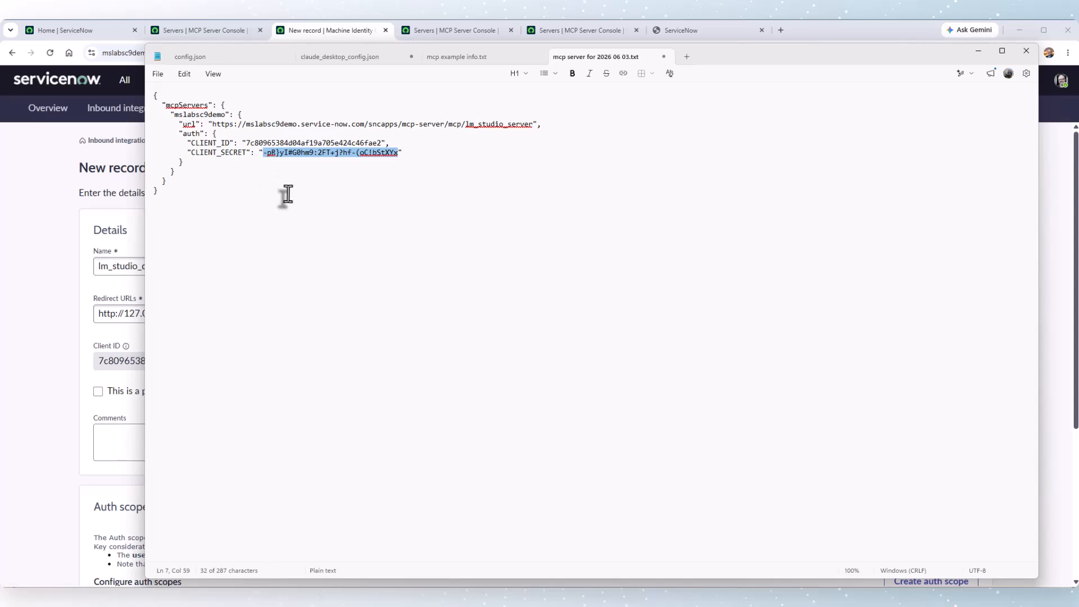
key("ctrl+v")
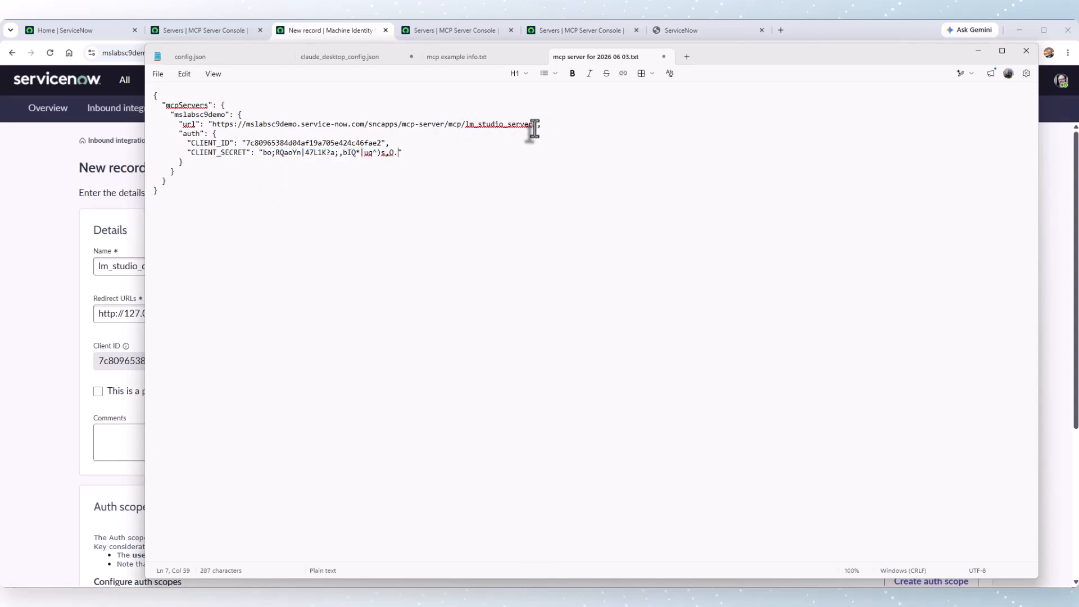
Return to the new integration record in the browser and set its auth scope to useraccount.
left_click(40, 241)
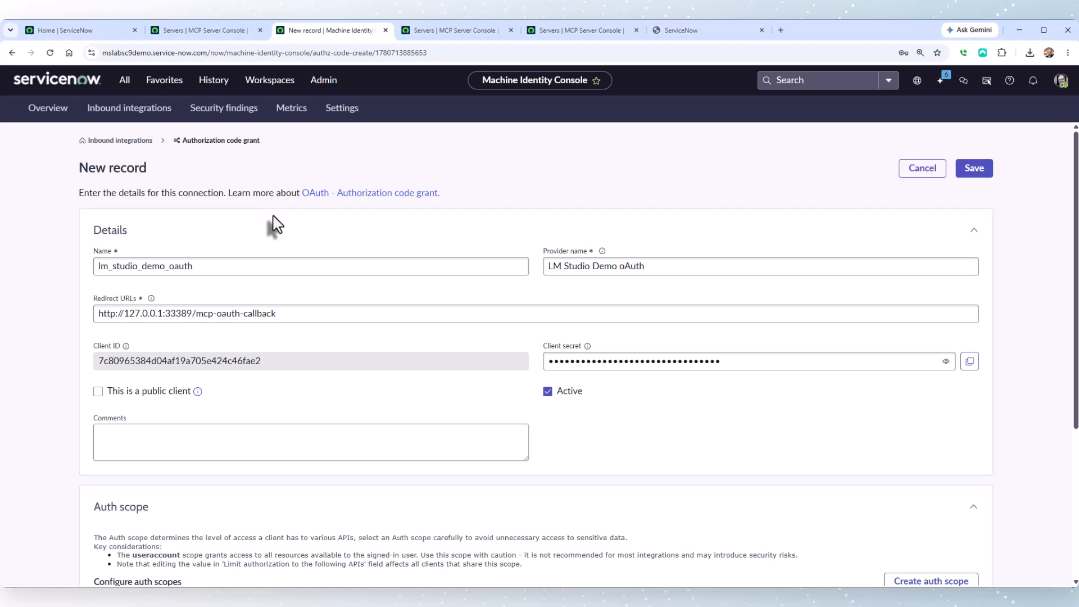
scroll(270, 253, "down", 3)
scroll(268, 261, "down", 1)
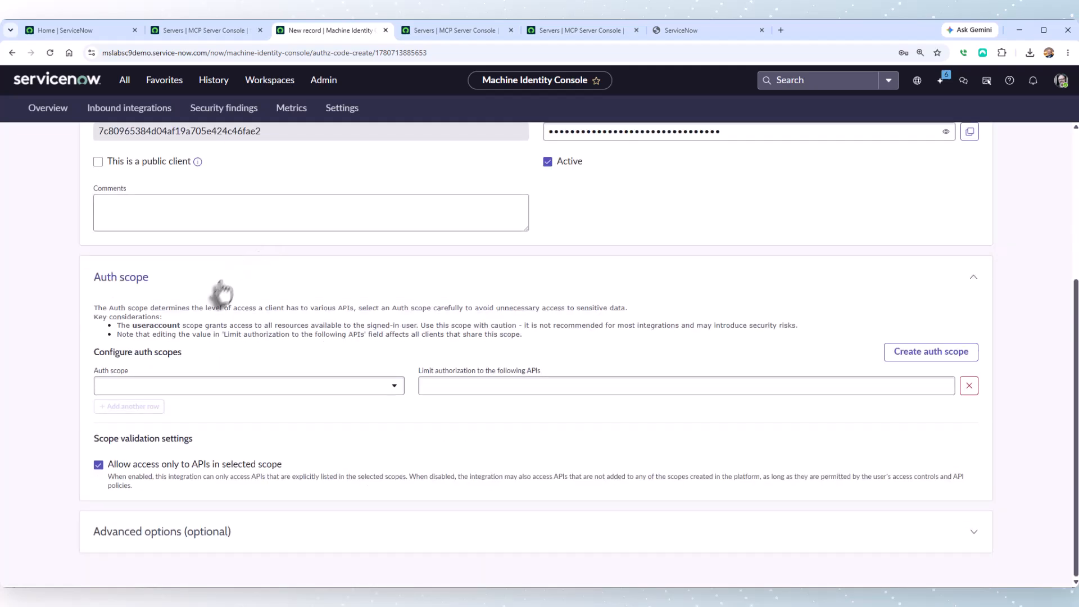
left_click(235, 391)
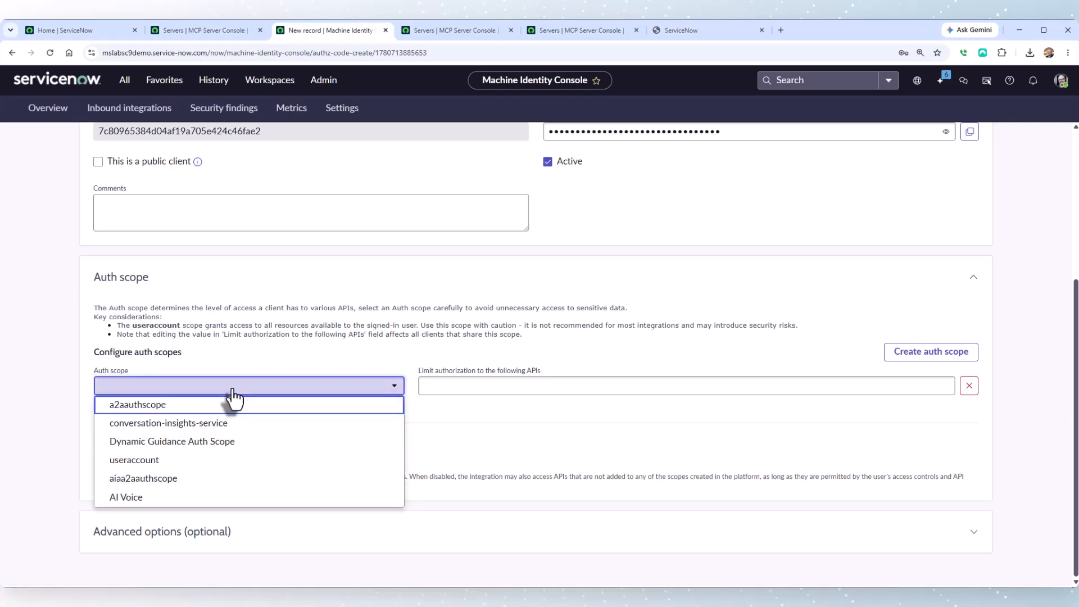
left_click(204, 471)
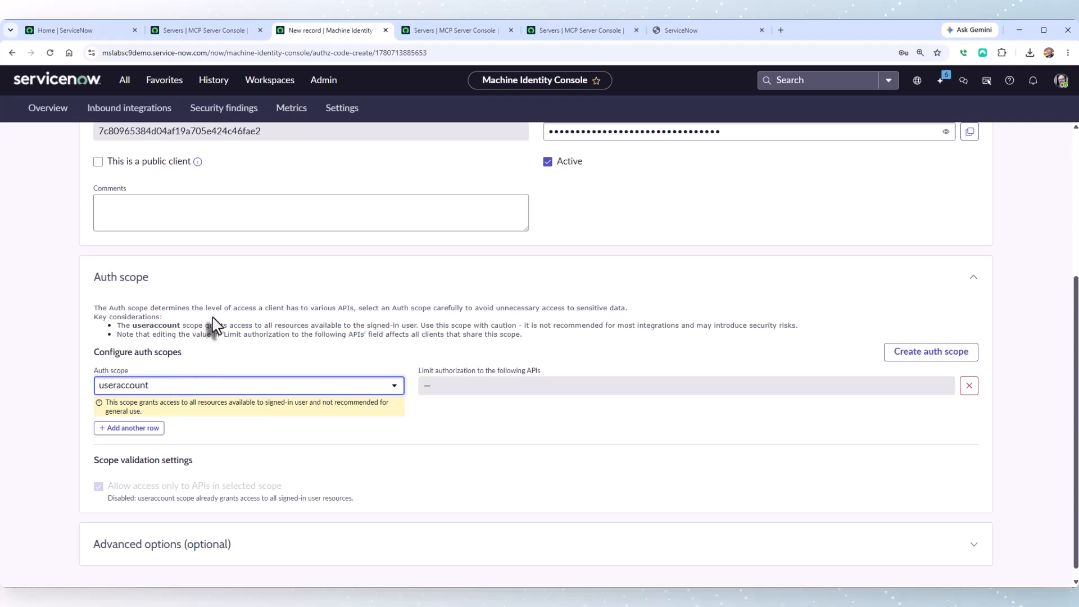
Expand the integration's advanced options and set the token format to JWT.
left_click(171, 544)
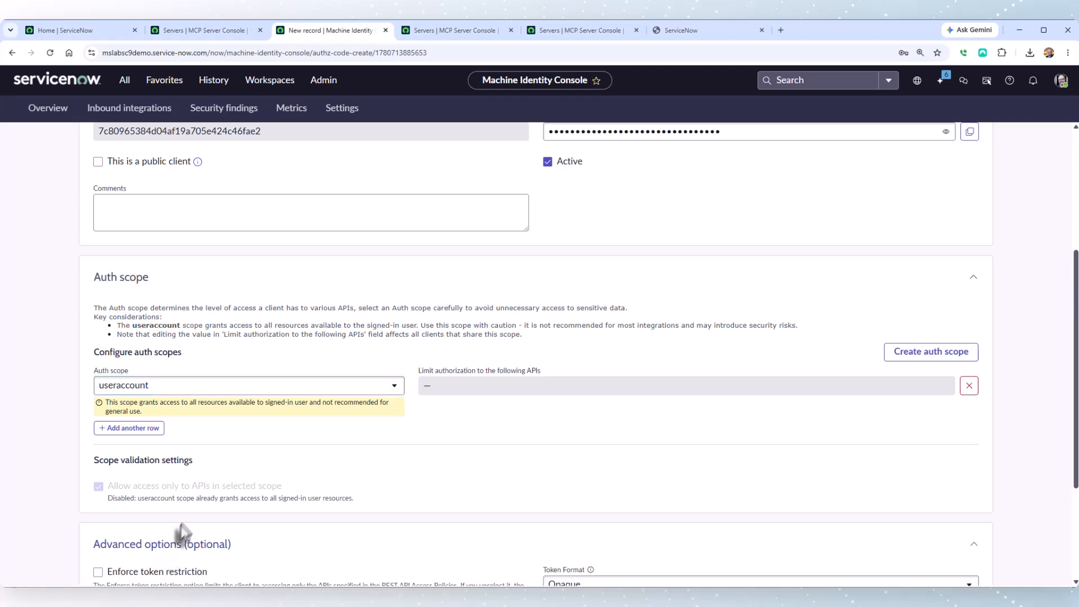
scroll(180, 525, "down", 3)
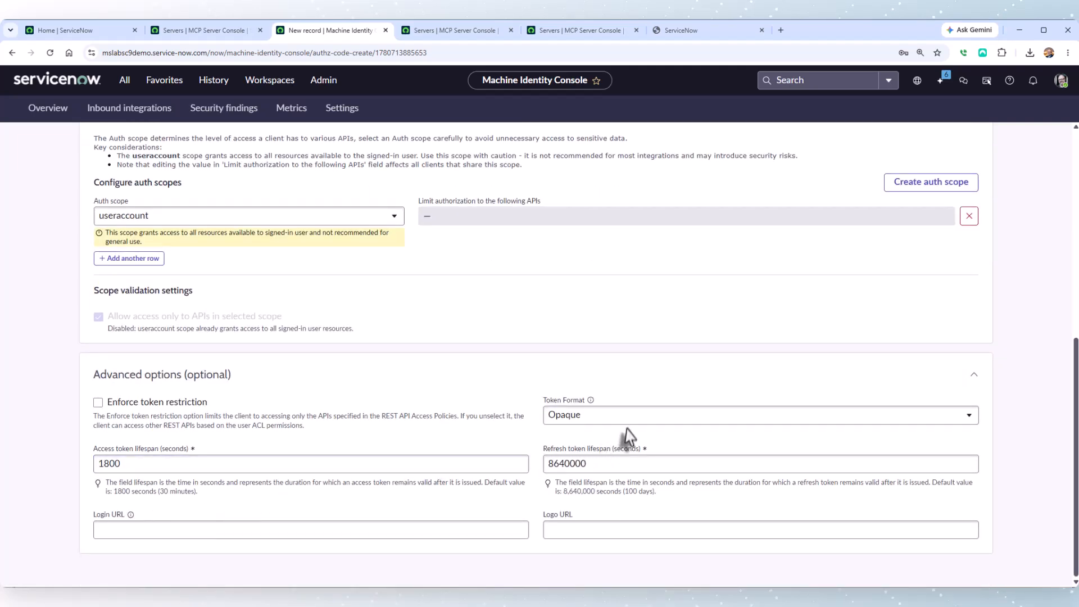
left_click(588, 414)
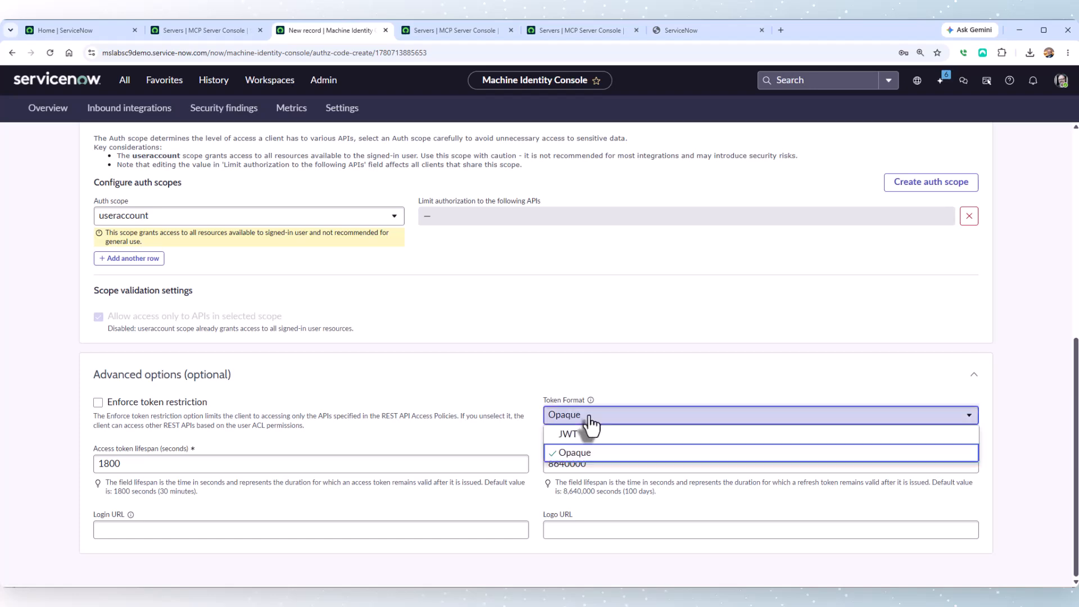
left_click(590, 438)
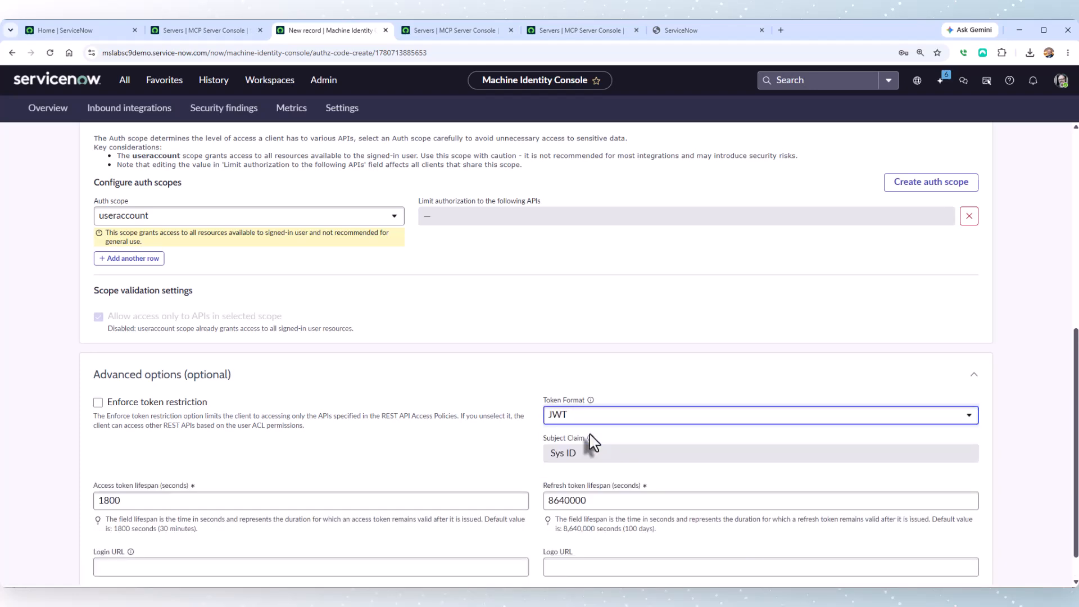
Save the lm_studio_demo_oauth inbound integration record.
scroll(427, 418, "down", 1)
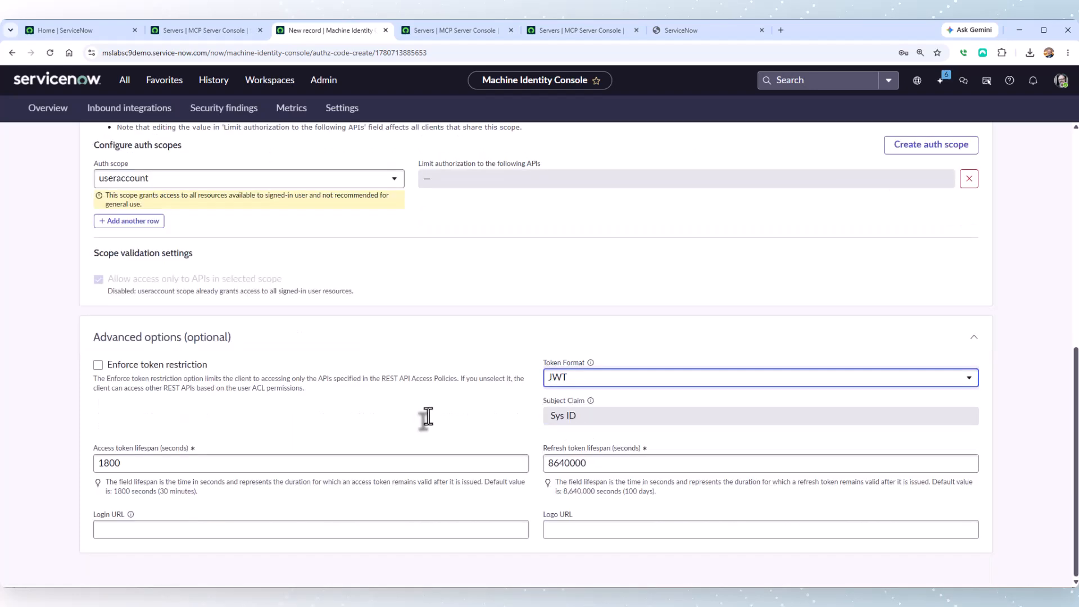
scroll(429, 423, "up", 8)
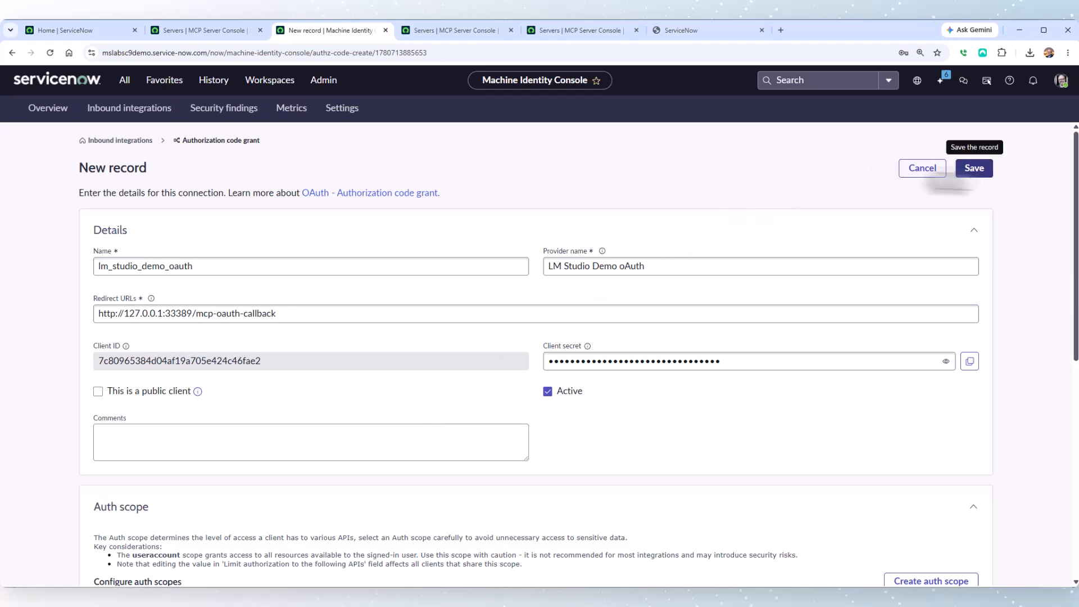
left_click(974, 168)
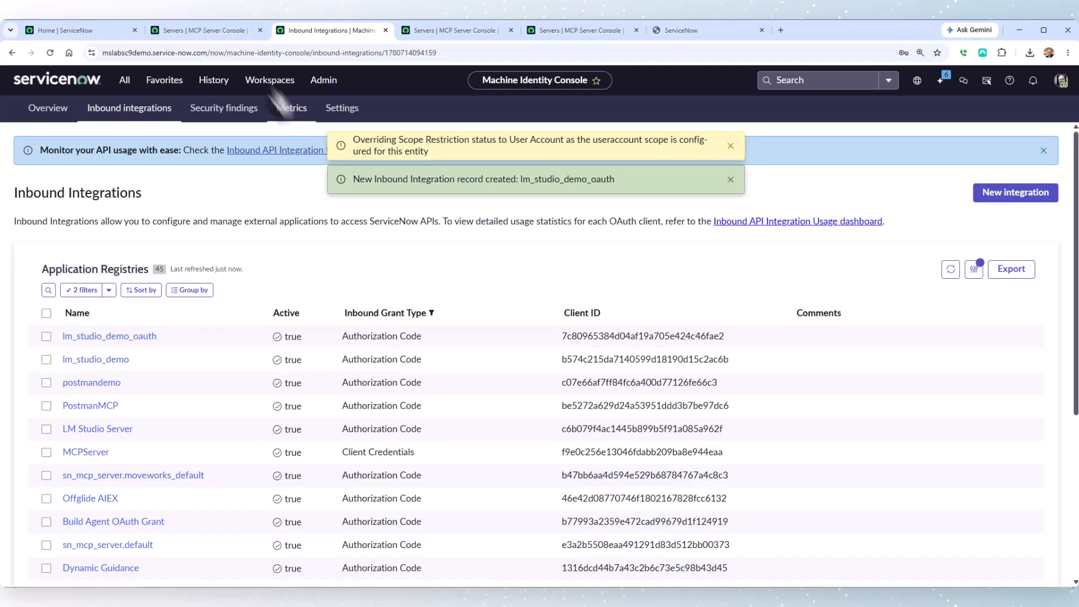
Copy the LM Studio Demo server URL from the MCP Server Console and replace the url value in the Notepad configuration with it.
left_click(181, 28)
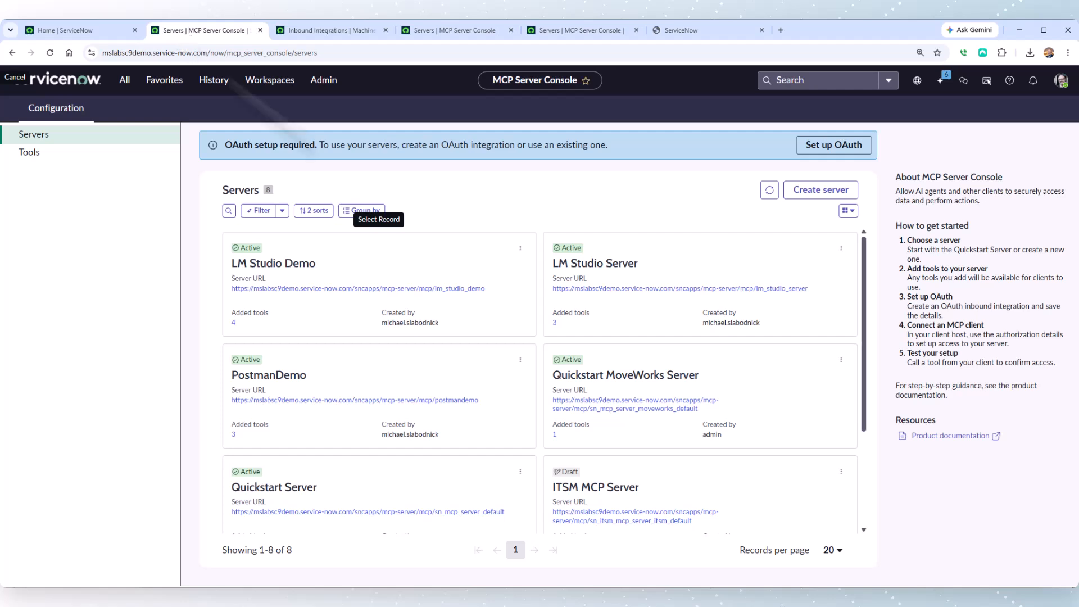
left_click(416, 290)
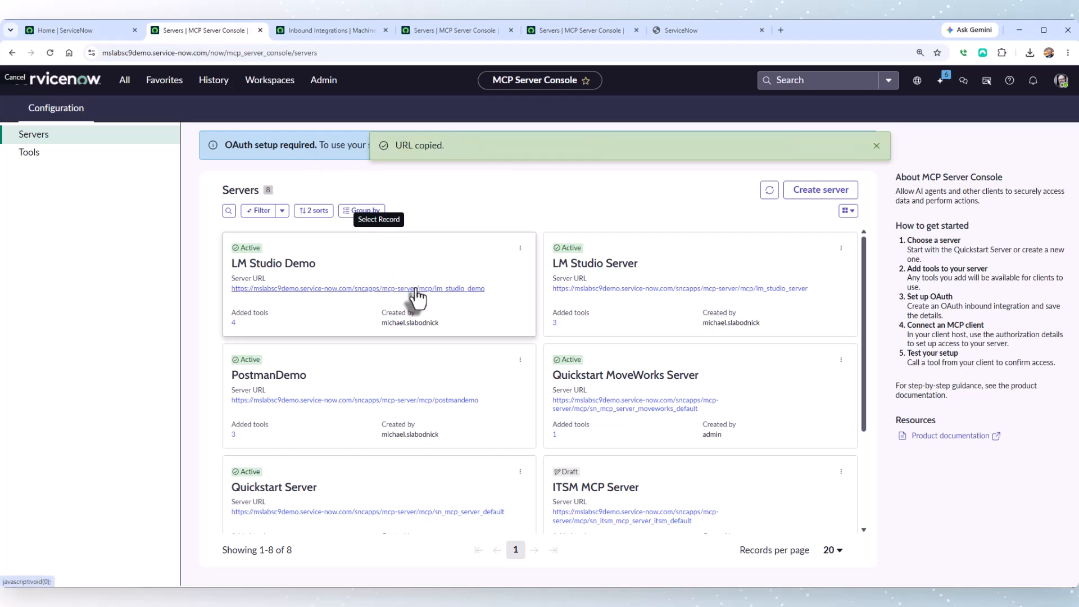
key("alt+Tab")
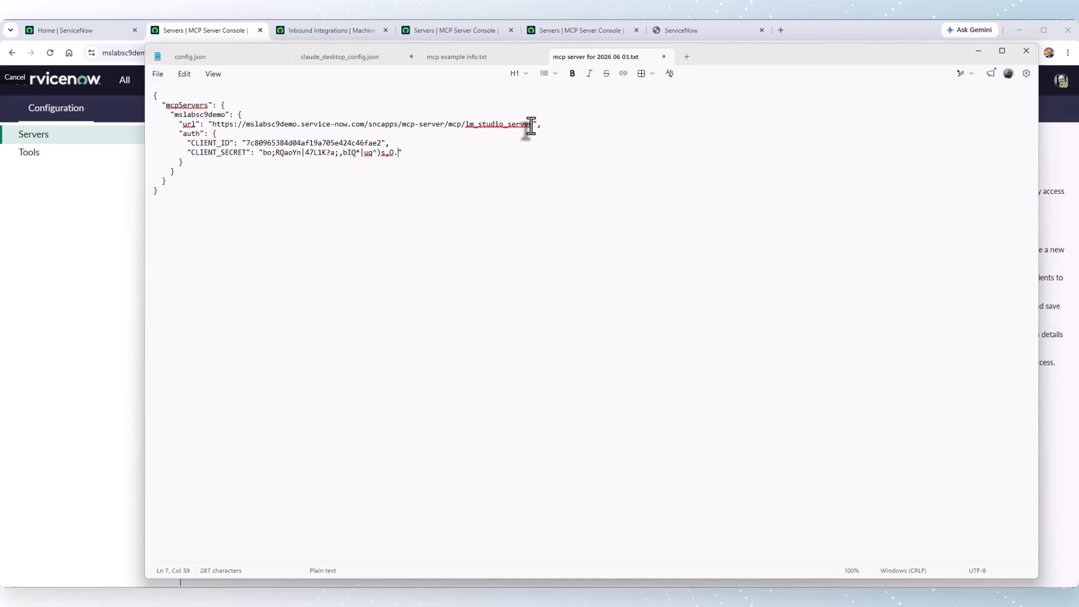
left_click_drag(531, 124, 214, 130)
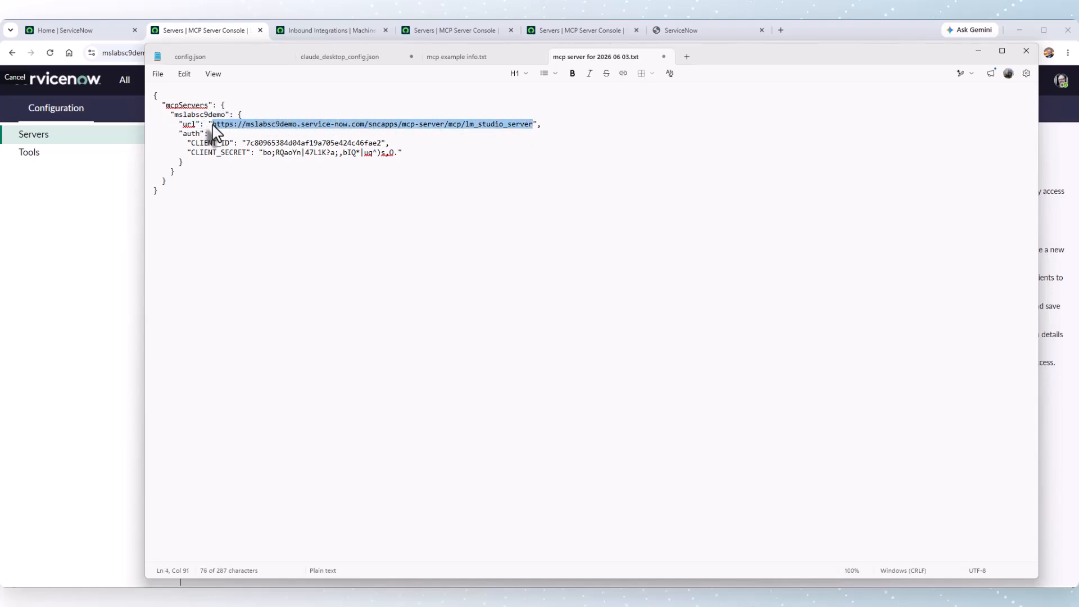
key("ctrl+v")
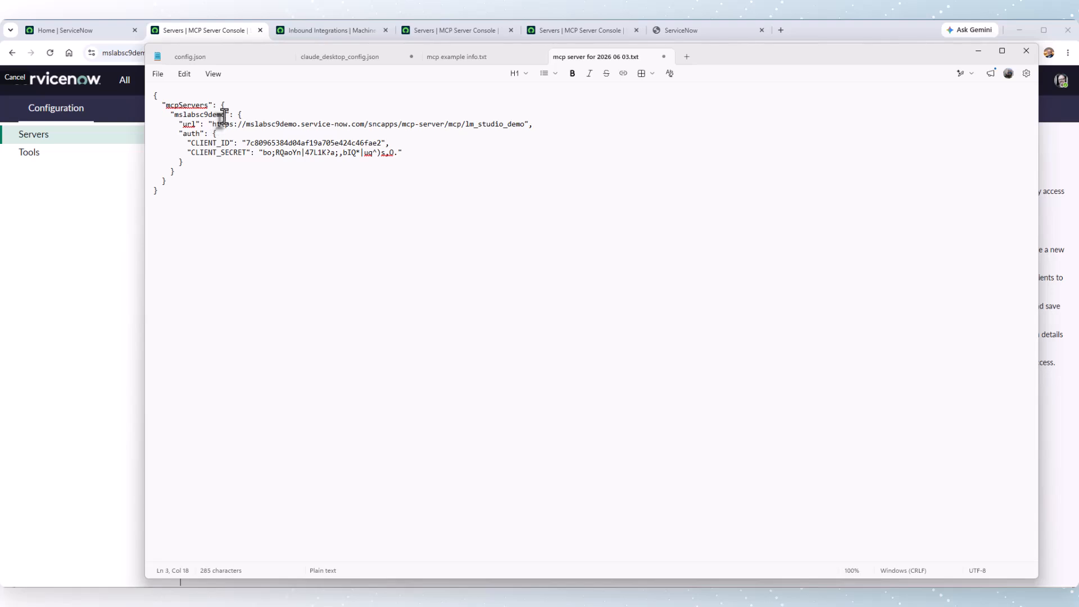
Rename the server entry in the Notepad configuration to mslabsc9demomcp, save the file and return to the browser.
left_click_drag(225, 114, 173, 115)
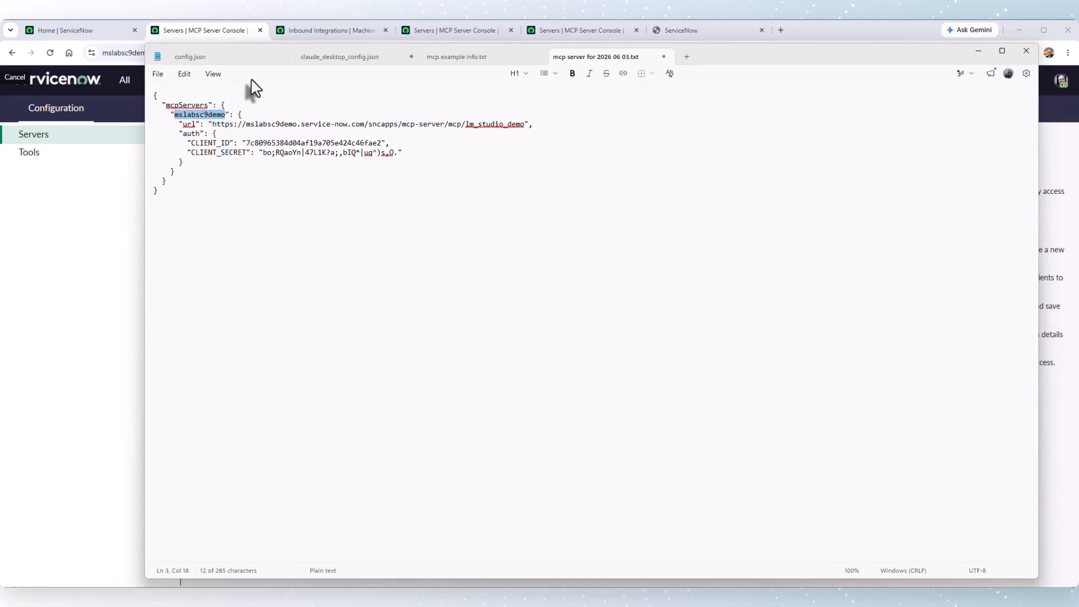
type("lm")
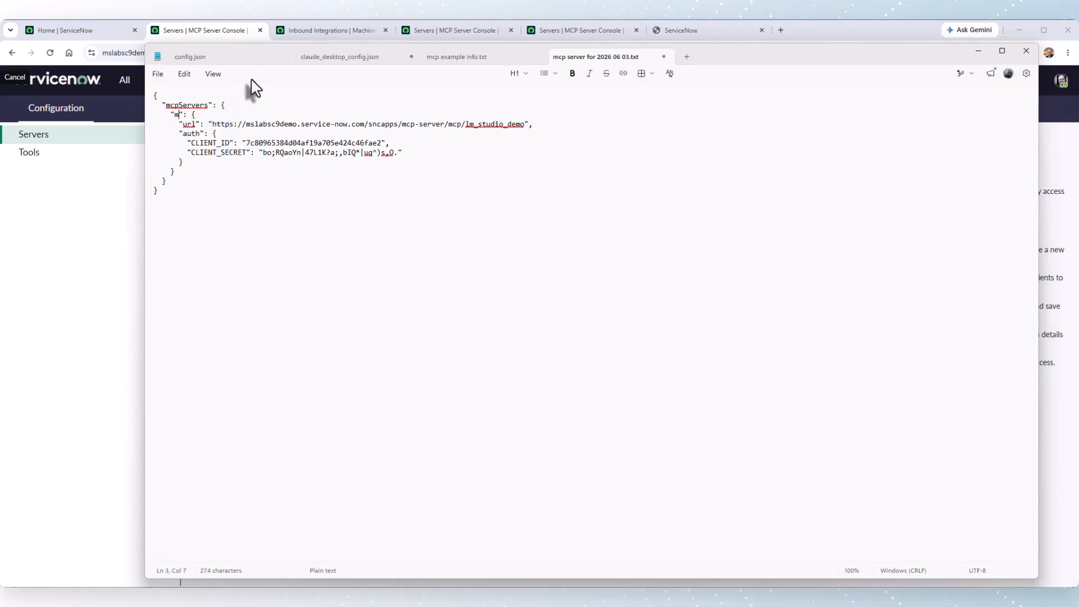
type("labsc9demomcp")
left_click(159, 75)
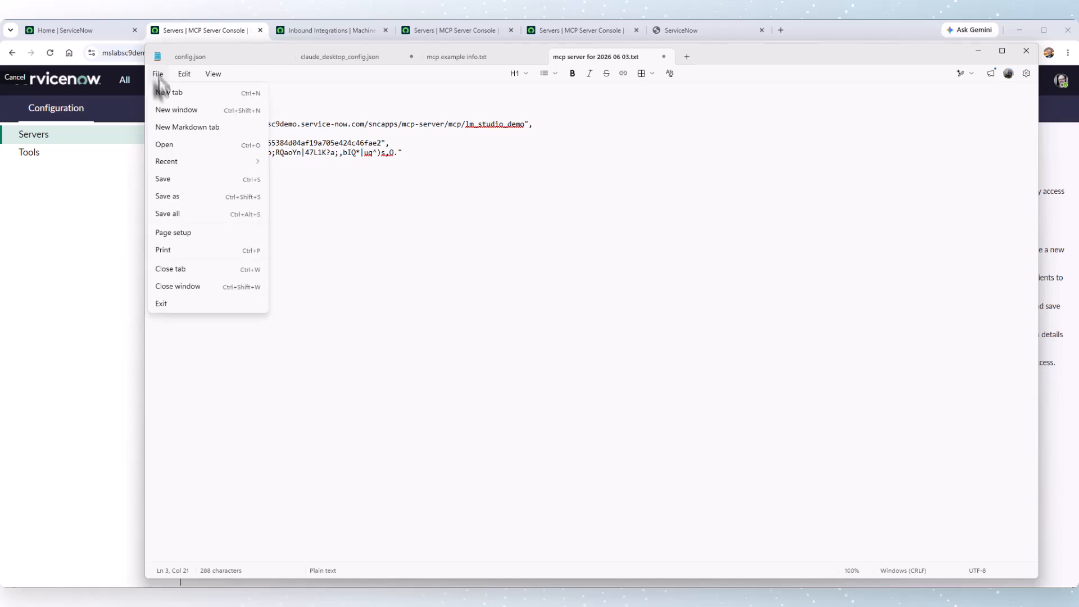
left_click(165, 179)
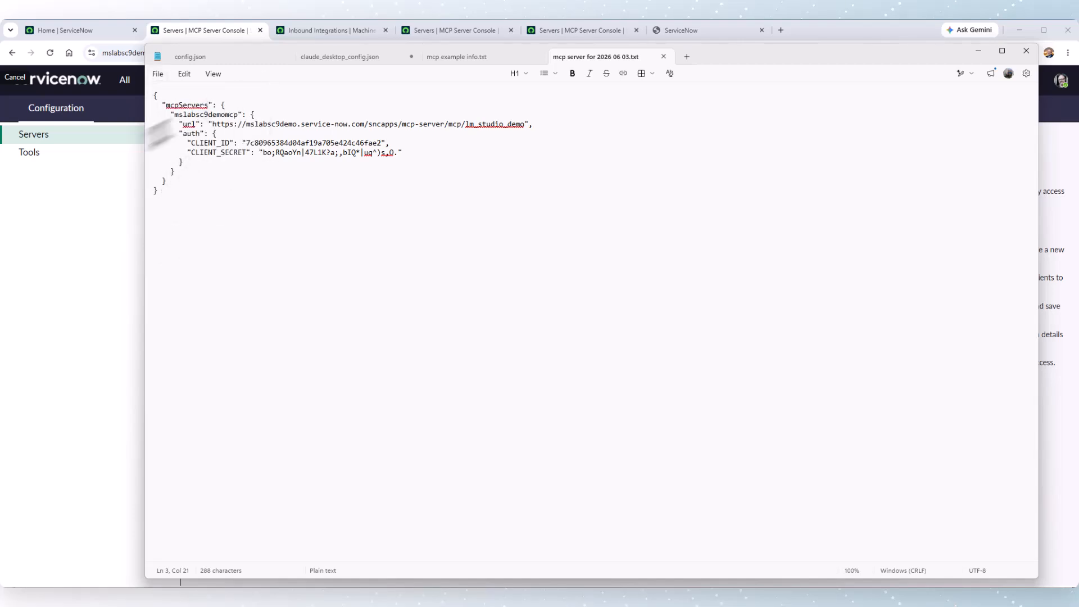
left_click(85, 213)
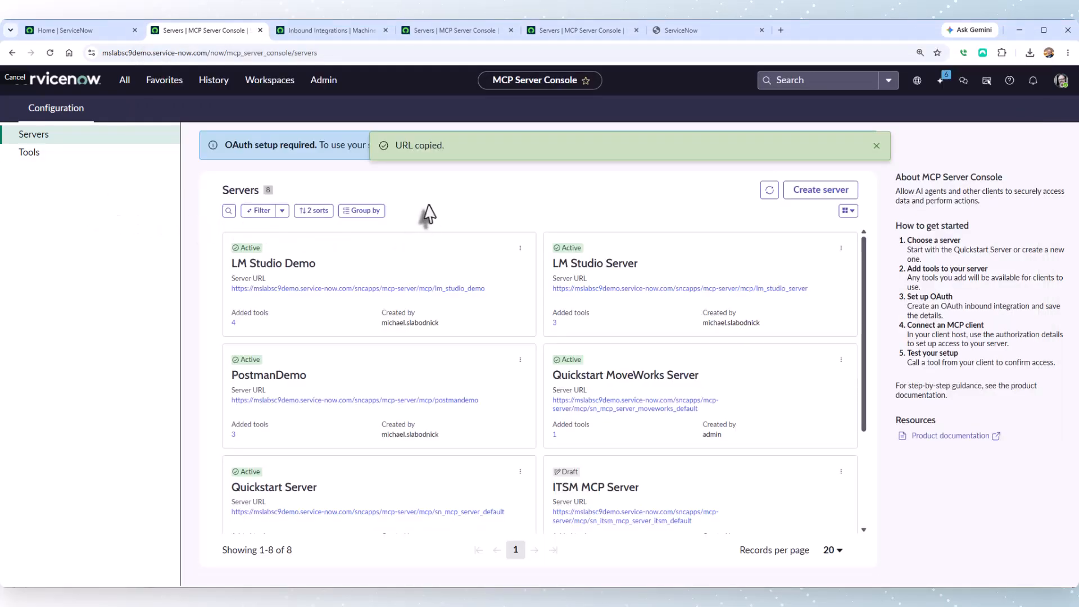
left_click(876, 146)
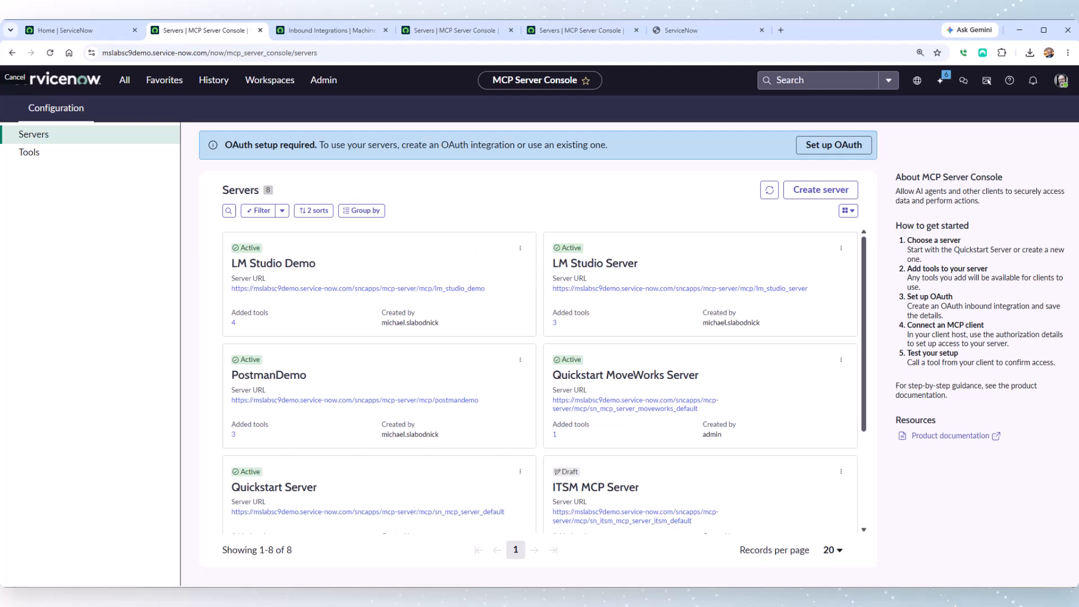
Switch to LM Studio and search the model catalog for servicenow, clearing the search and closing the catalog when done.
key("alt+Tab")
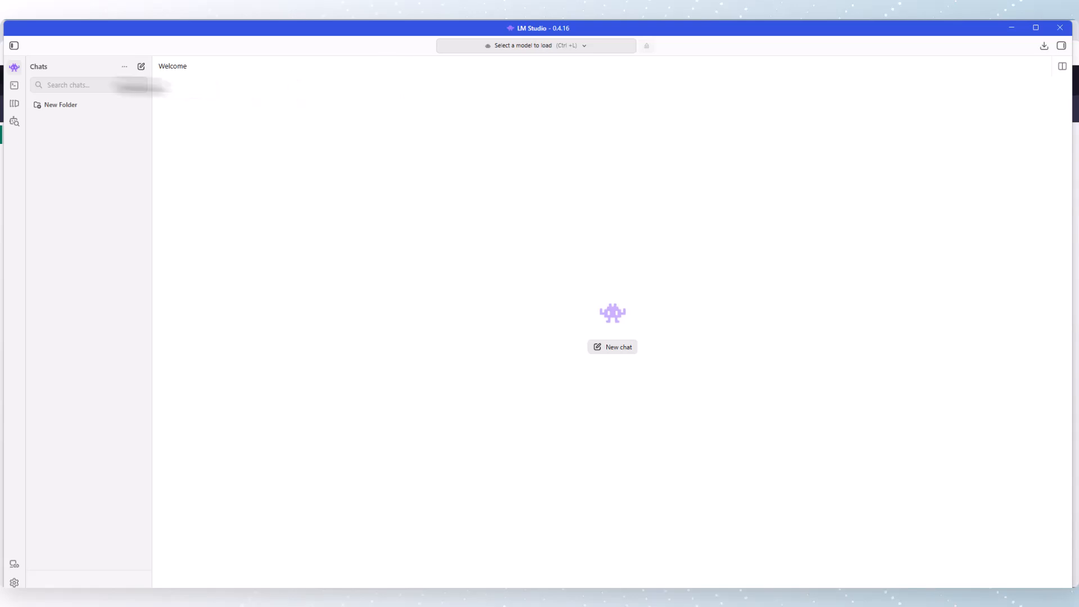
left_click(14, 122)
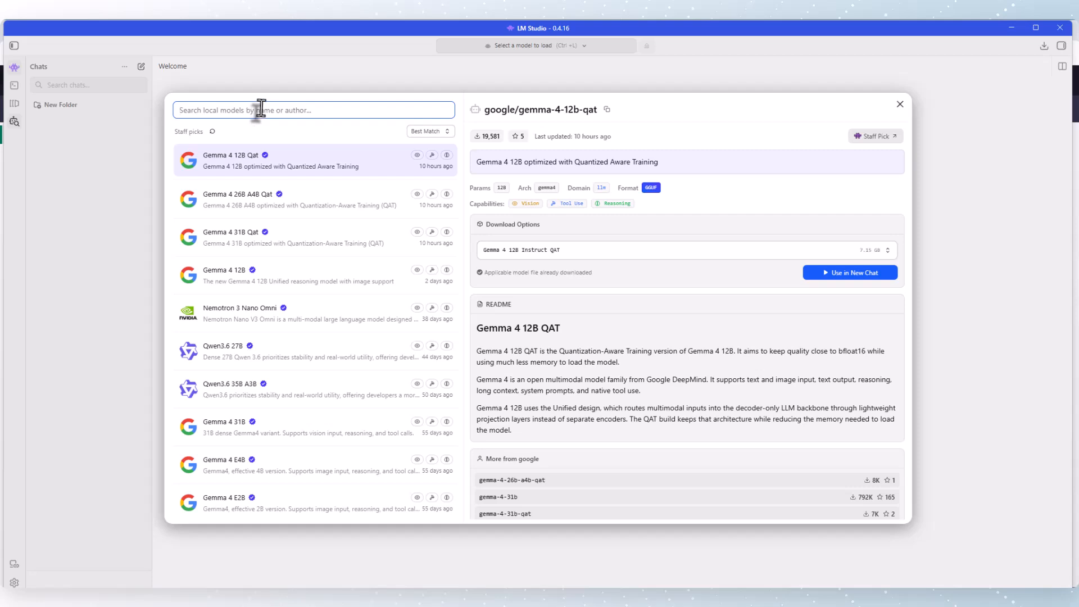
type("servicenow")
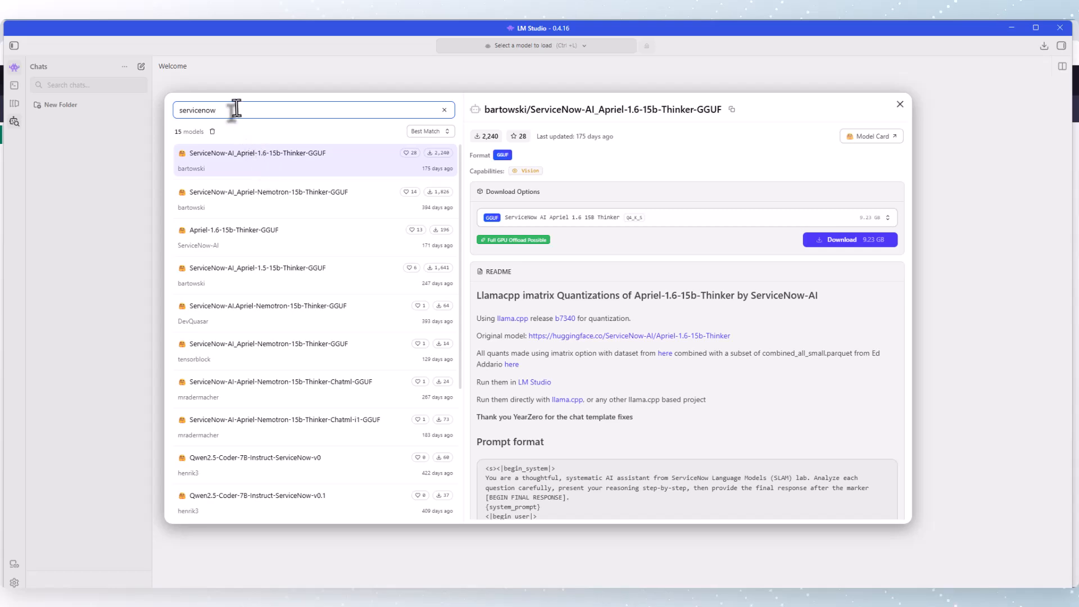
left_click_drag(243, 110, 146, 102)
key("BackSpace")
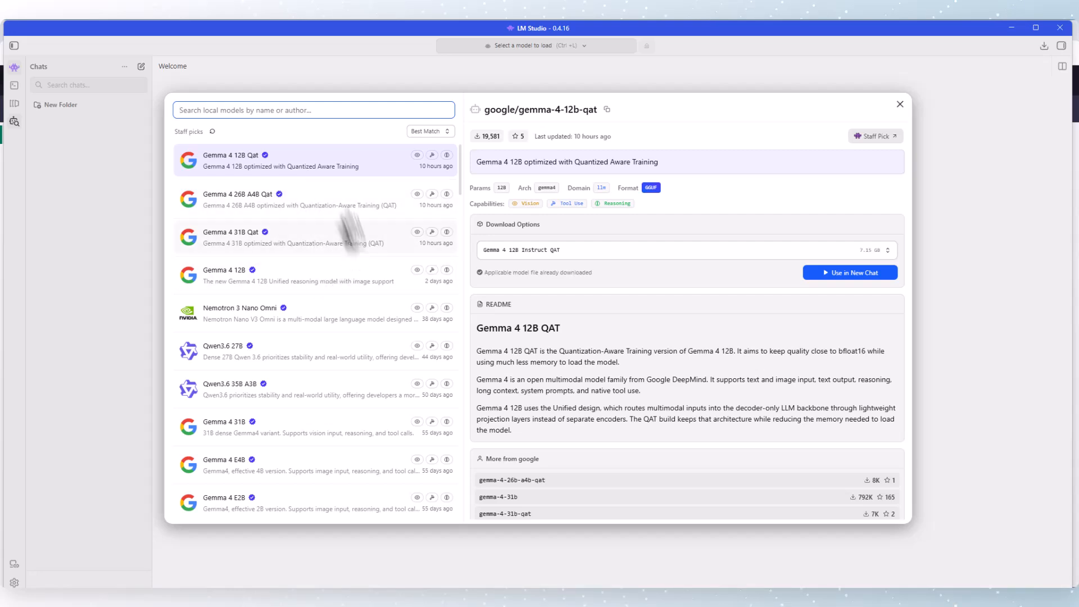
left_click(898, 106)
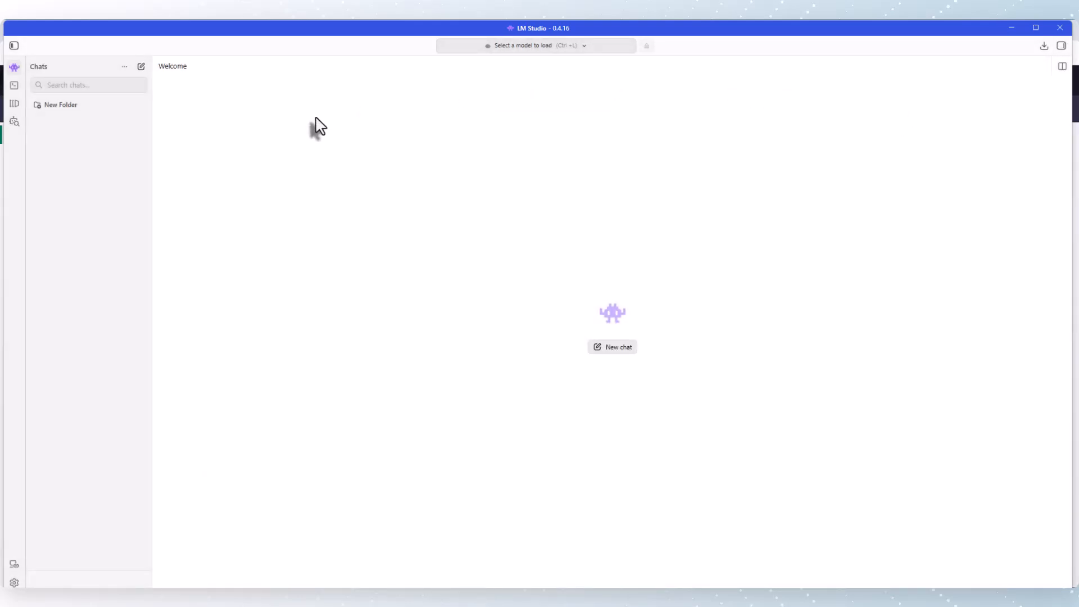
Set the local server port to 33389 and enable required authentication, local network serving, calling servers from mcp.json, and CORS.
left_click(14, 87)
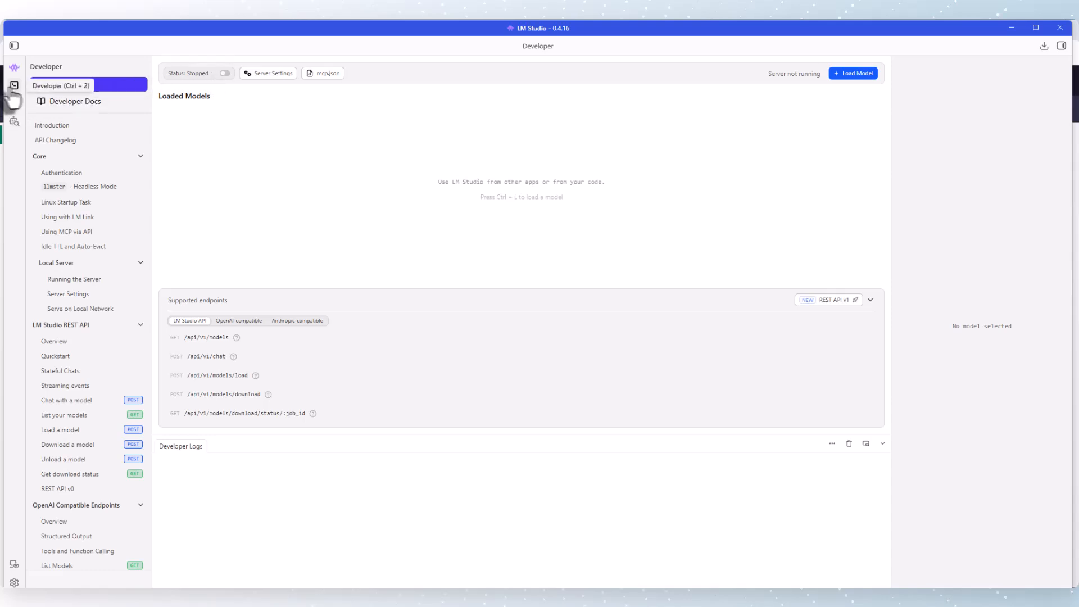
left_click(272, 74)
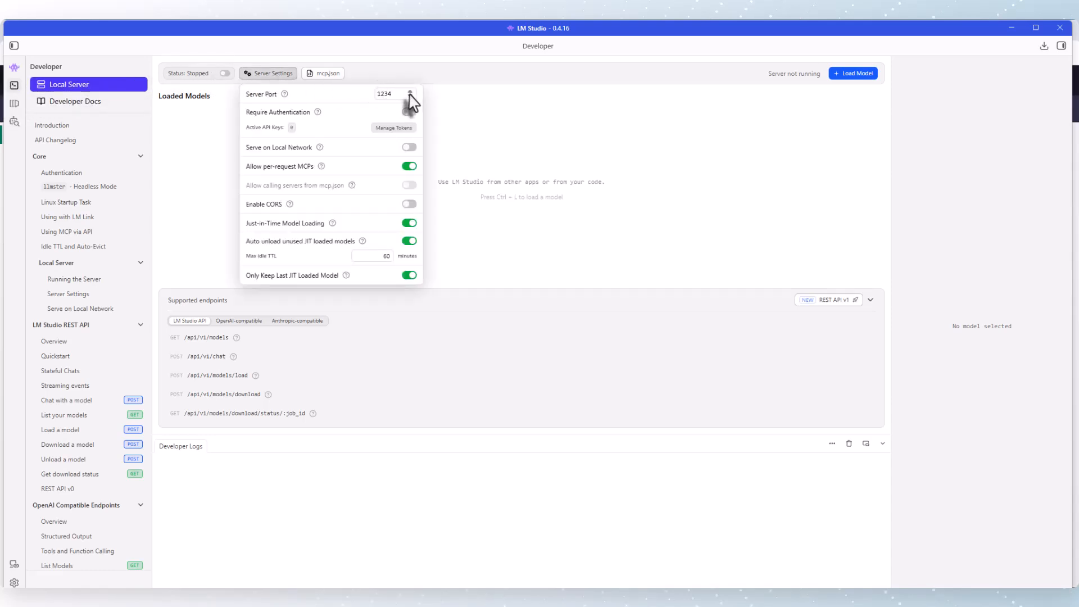
double_click(391, 94)
left_click(411, 114)
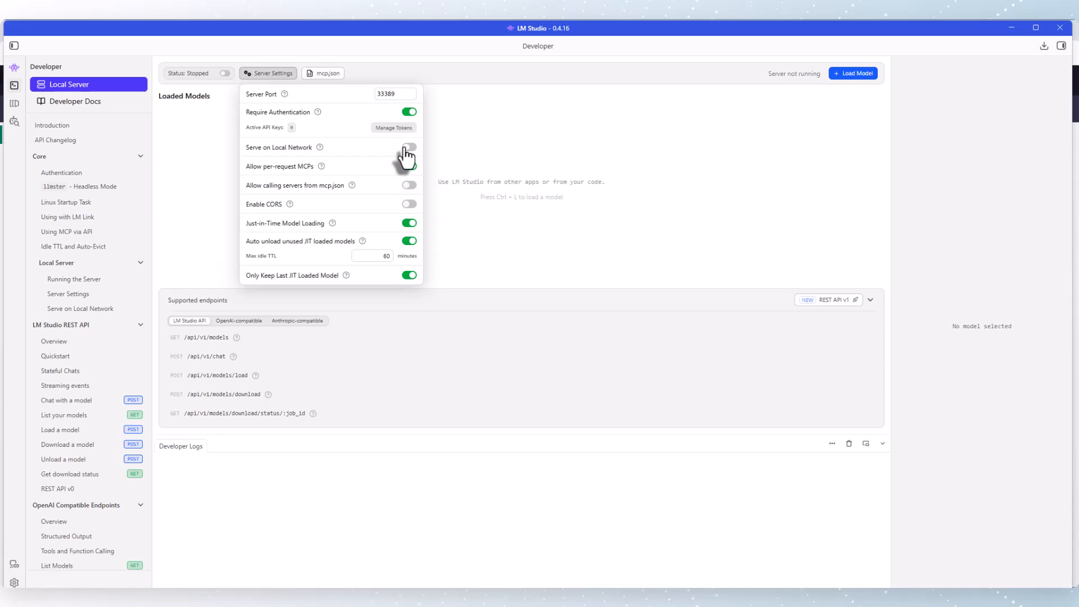
left_click(406, 149)
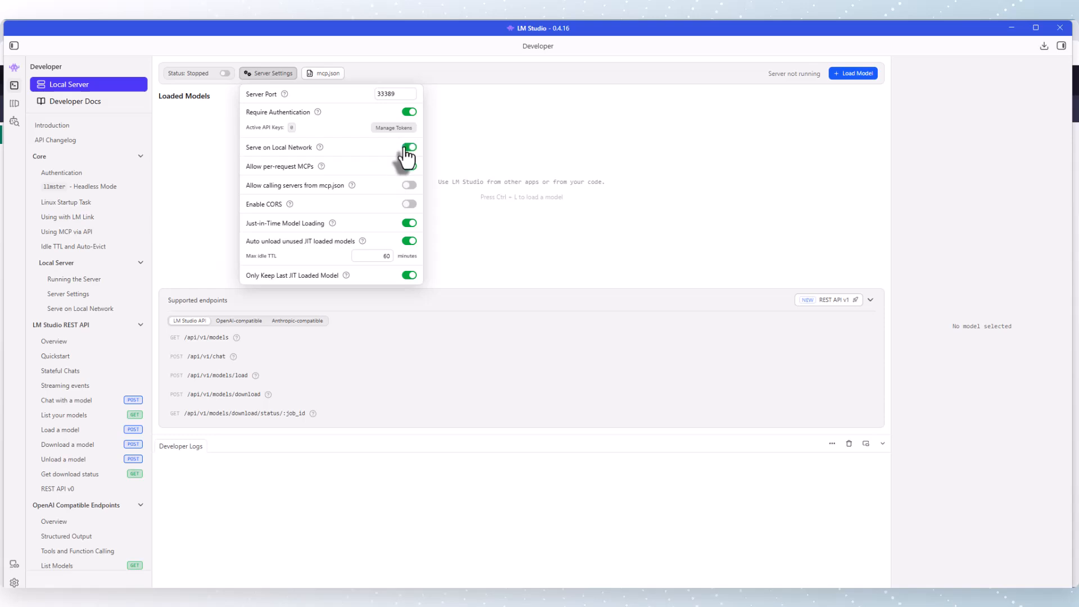
left_click(406, 188)
left_click(407, 206)
mouse_move(290, 205)
left_click(356, 74)
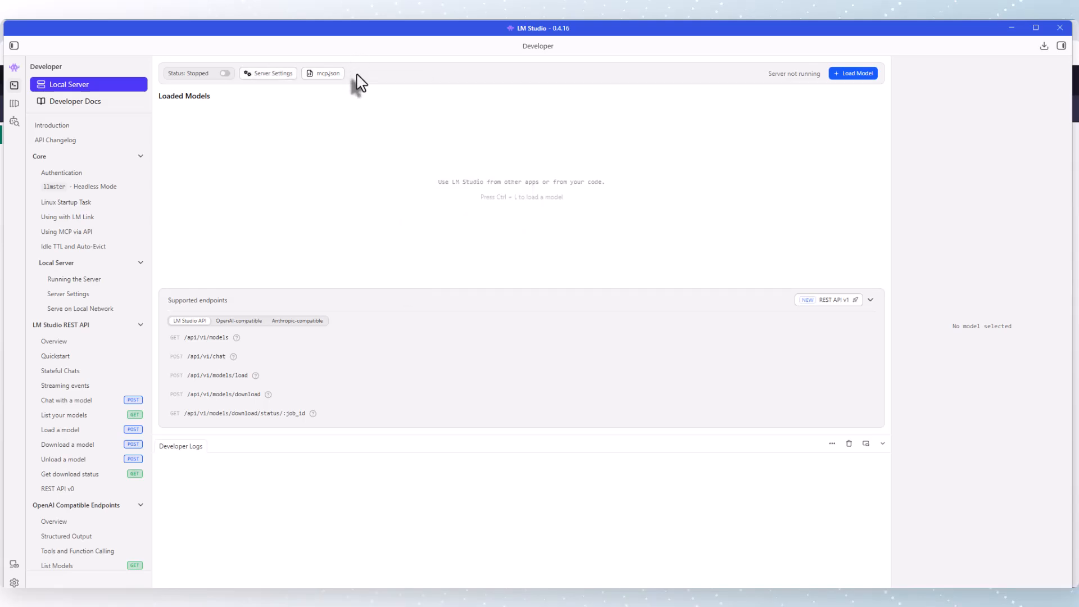
Open mcp.json for editing in LM Studio and copy the entire server configuration from the Notepad file.
left_click(317, 76)
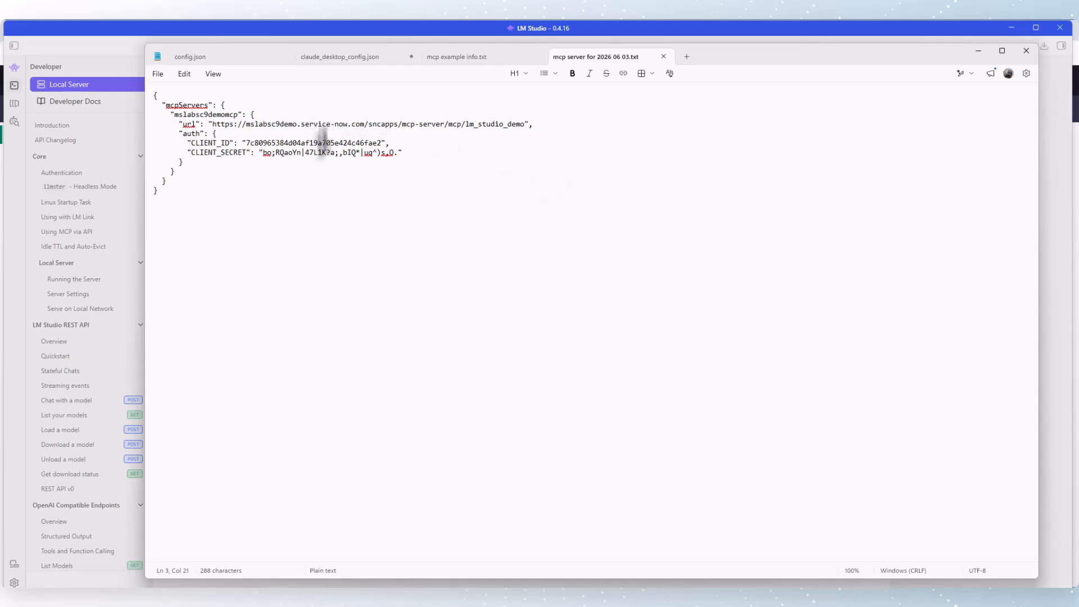
left_click_drag(165, 192, 120, 87)
right_click(180, 129)
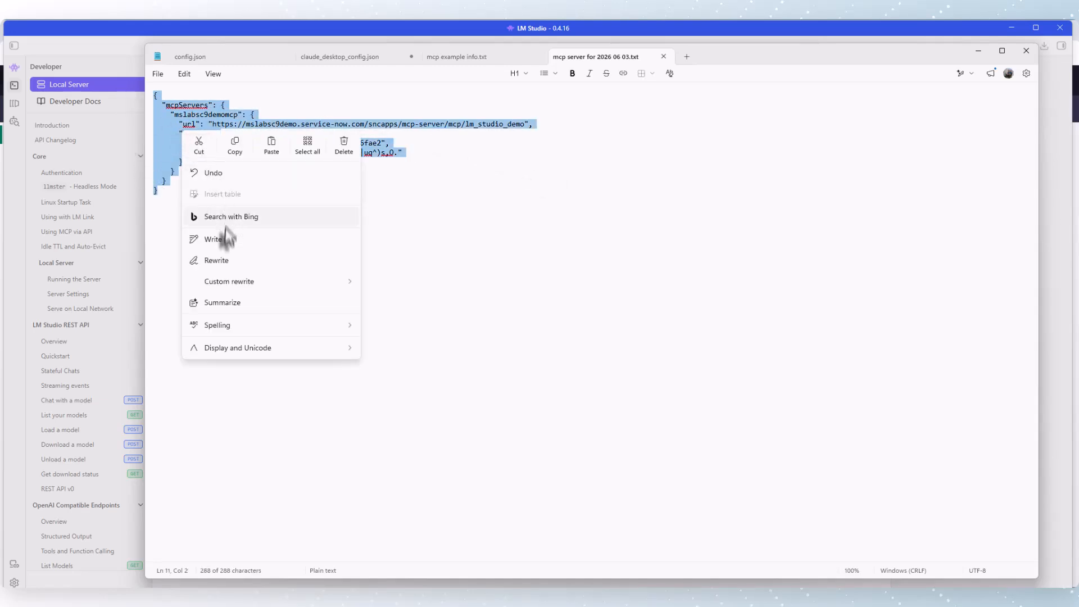
left_click(236, 148)
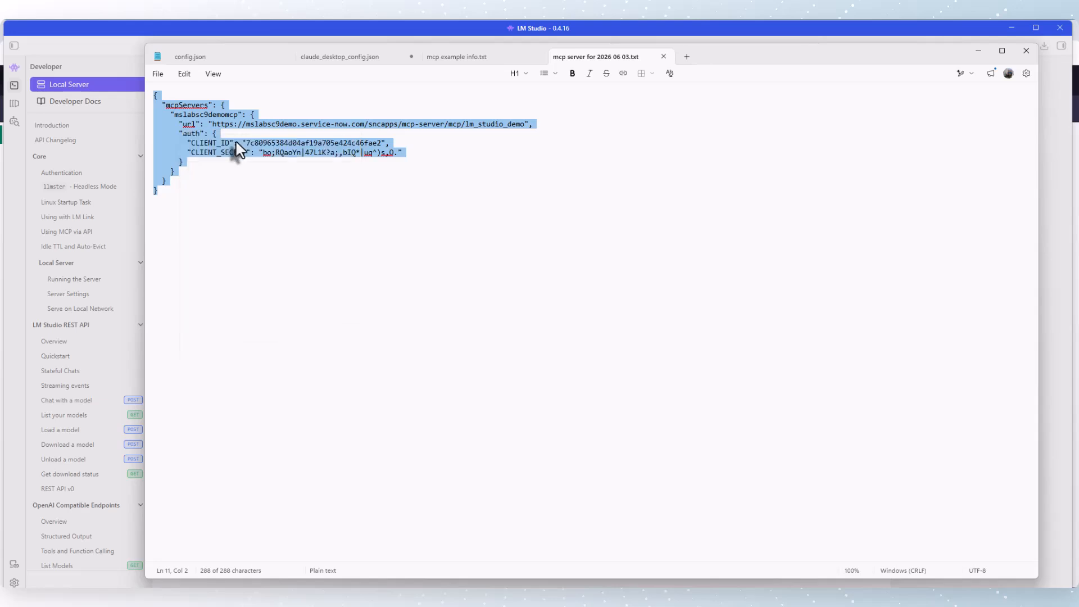
left_click(206, 125)
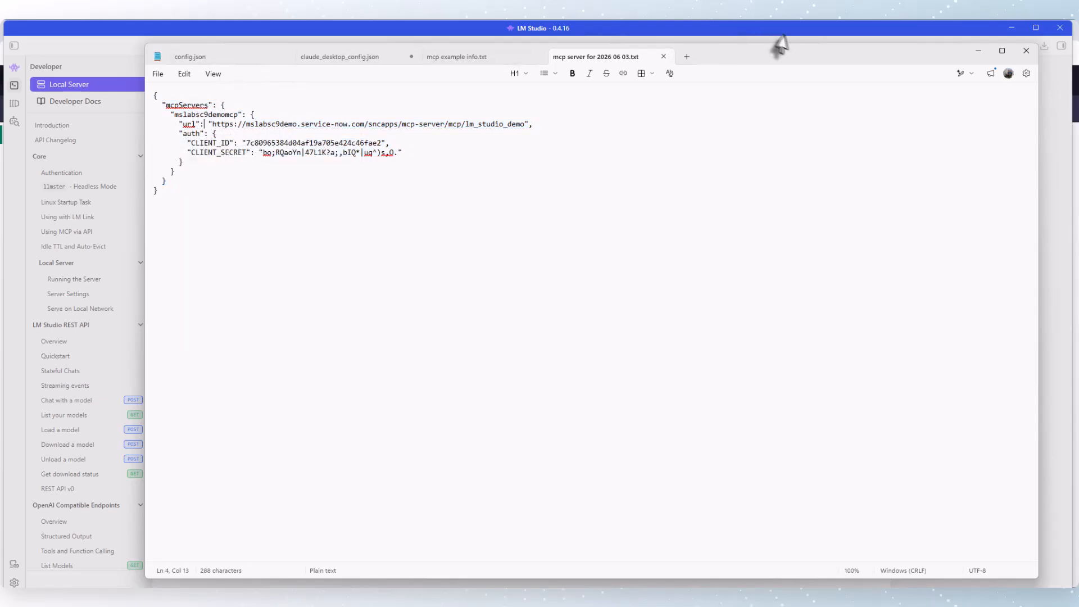
left_click(977, 51)
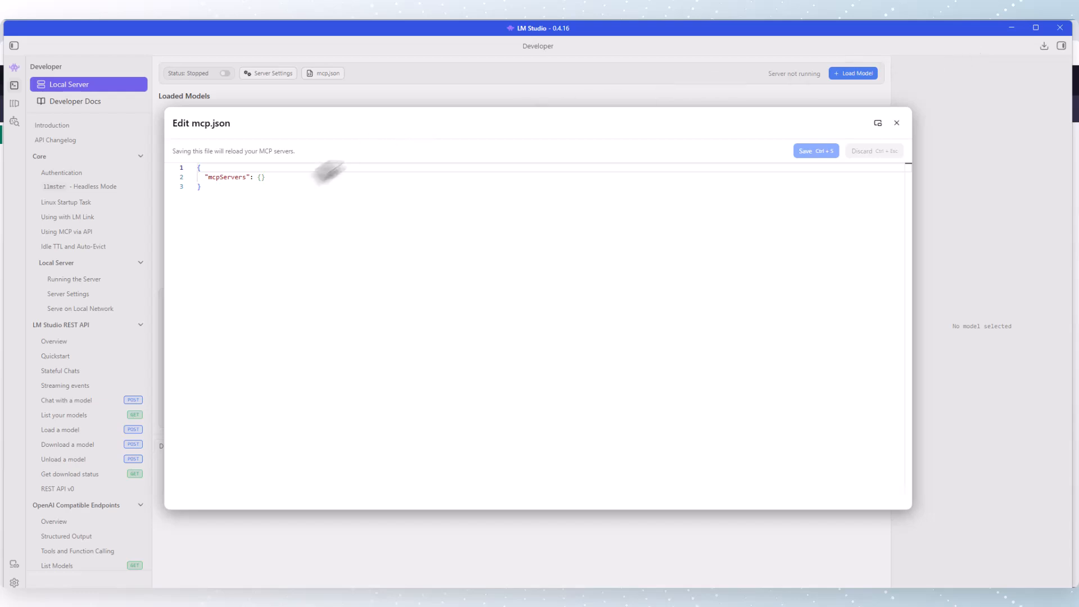
Replace the contents of mcp.json with the copied configuration, including the client ID and client secret, and save it.
left_click(207, 196)
left_click_drag(207, 196, 193, 159)
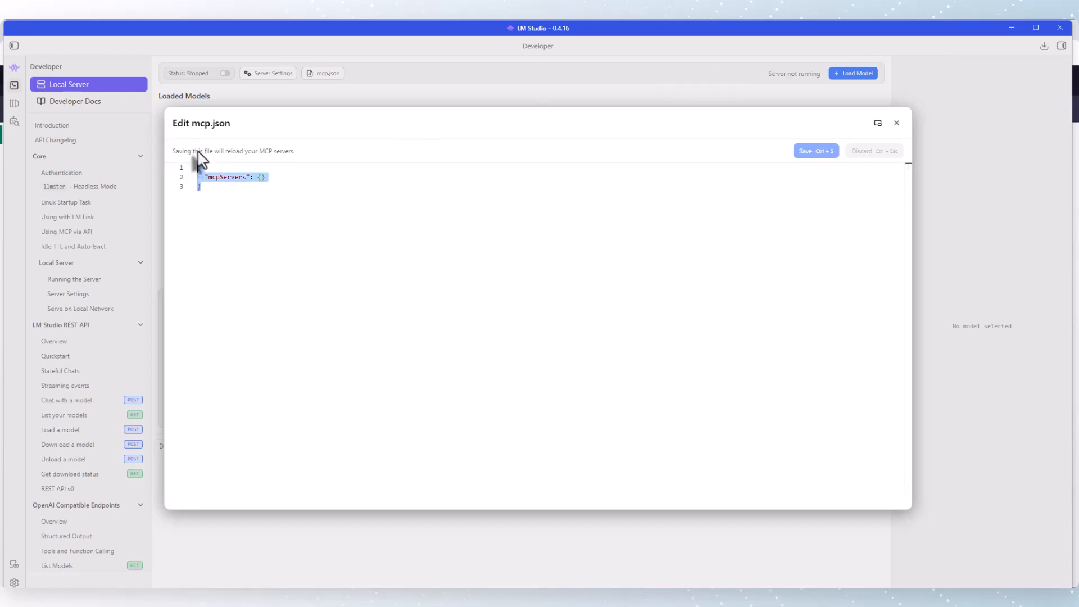
key("ctrl+v")
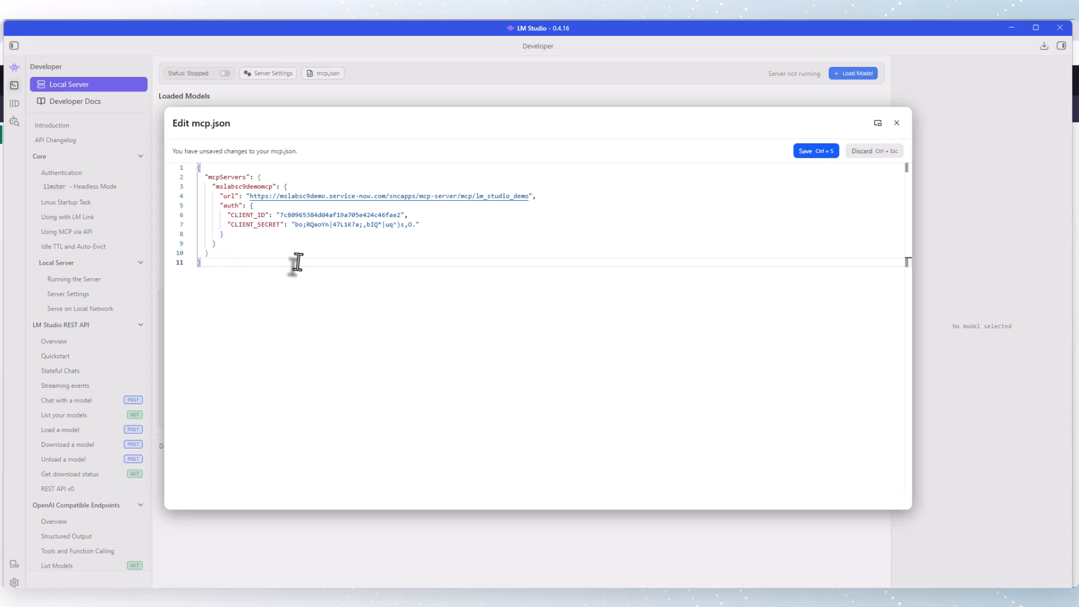
left_click(813, 152)
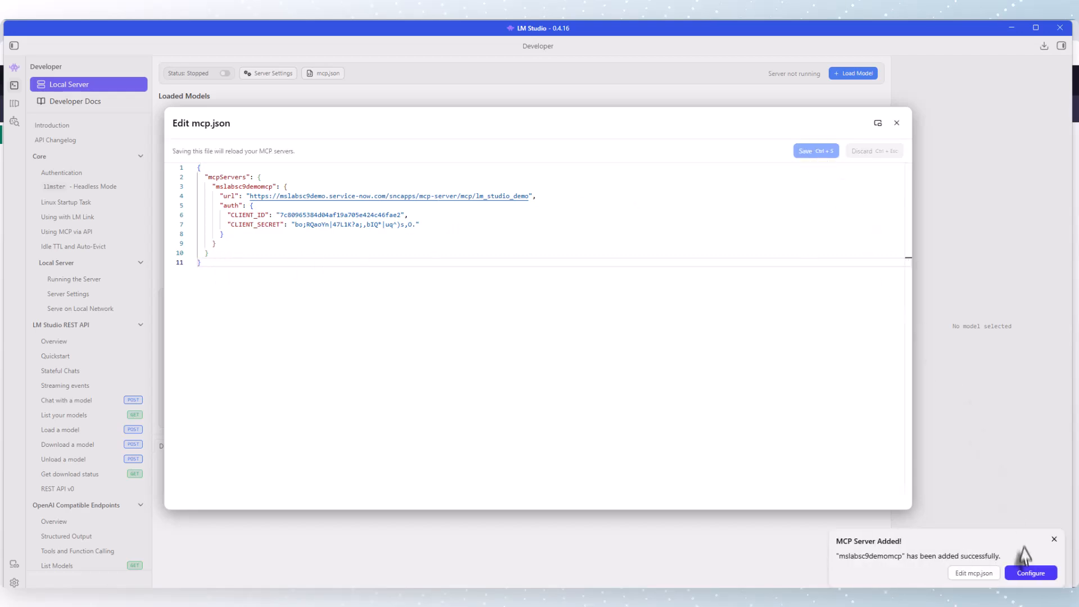
left_click(896, 123)
left_click(1053, 540)
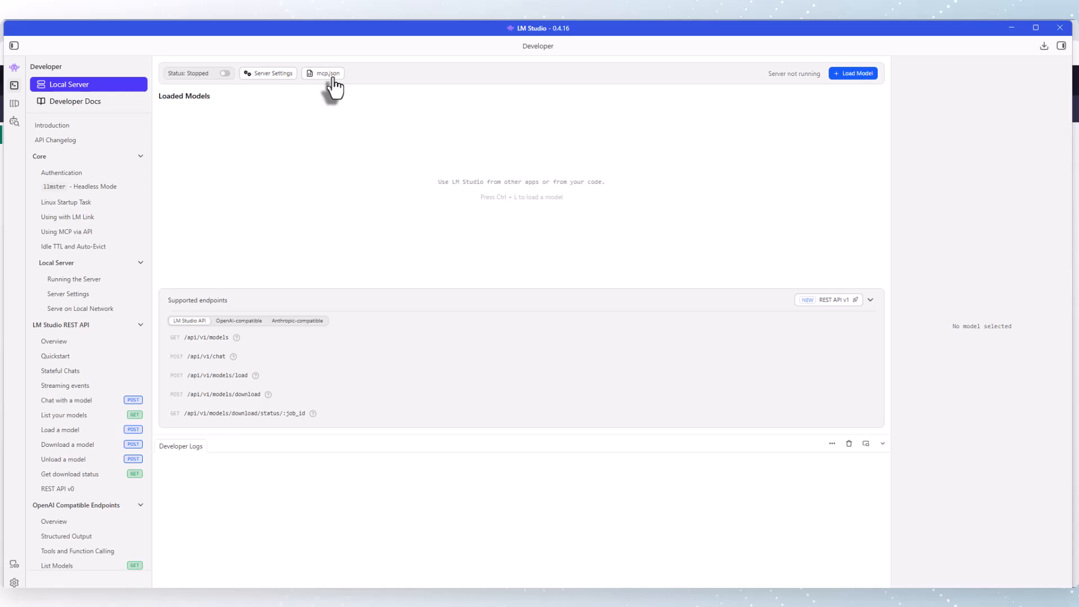
Start the LM Studio local server and allow it public and private network access through Windows Firewall.
left_click(224, 74)
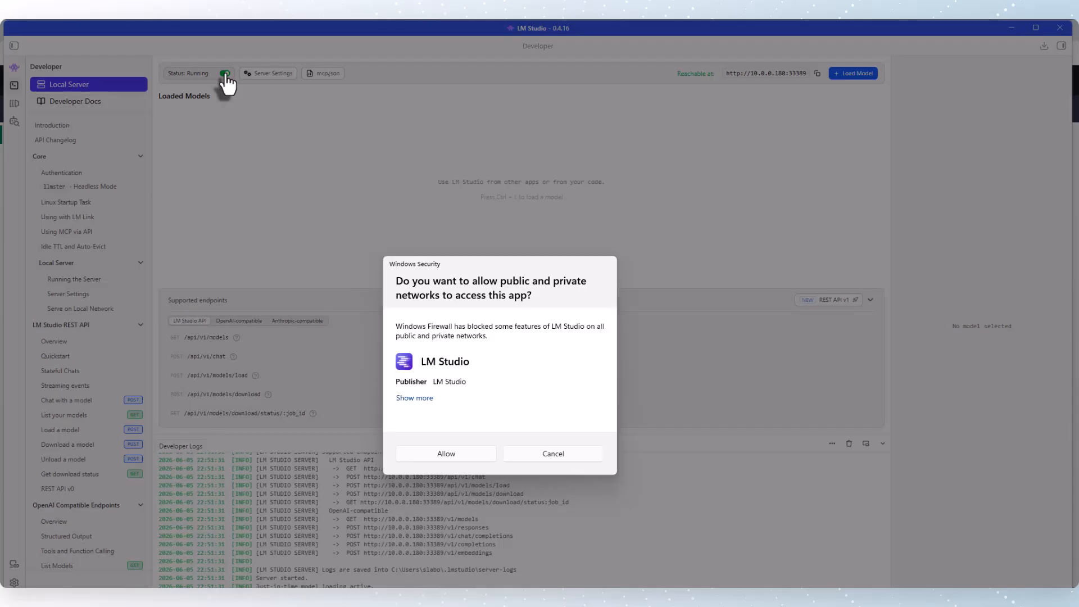
left_click(451, 458)
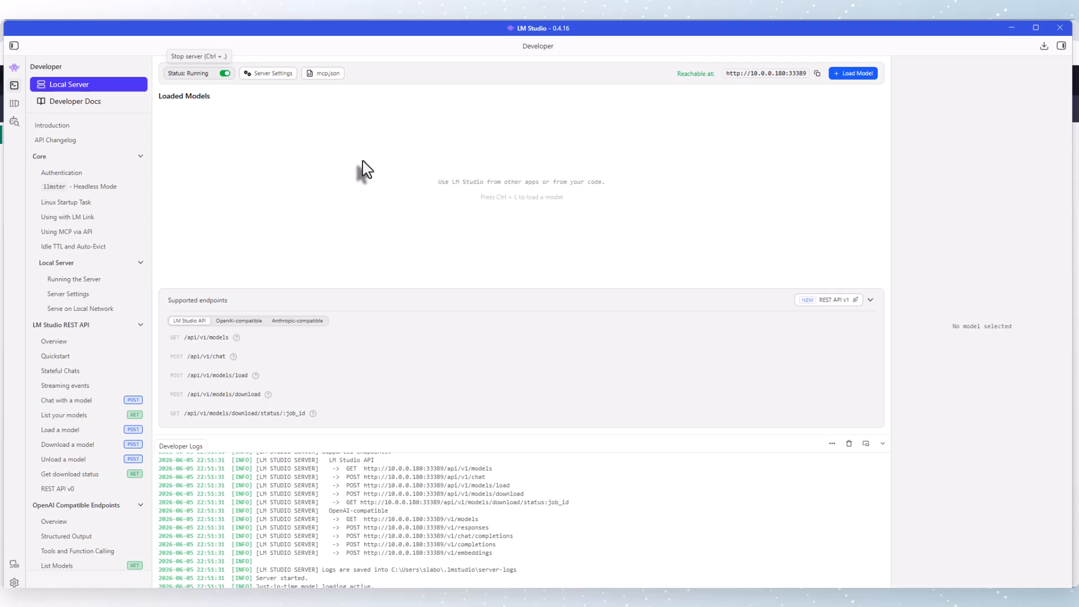
Switch to the chats view, show its side panel, and load the Gemma 4 12B Qat model.
left_click(14, 47)
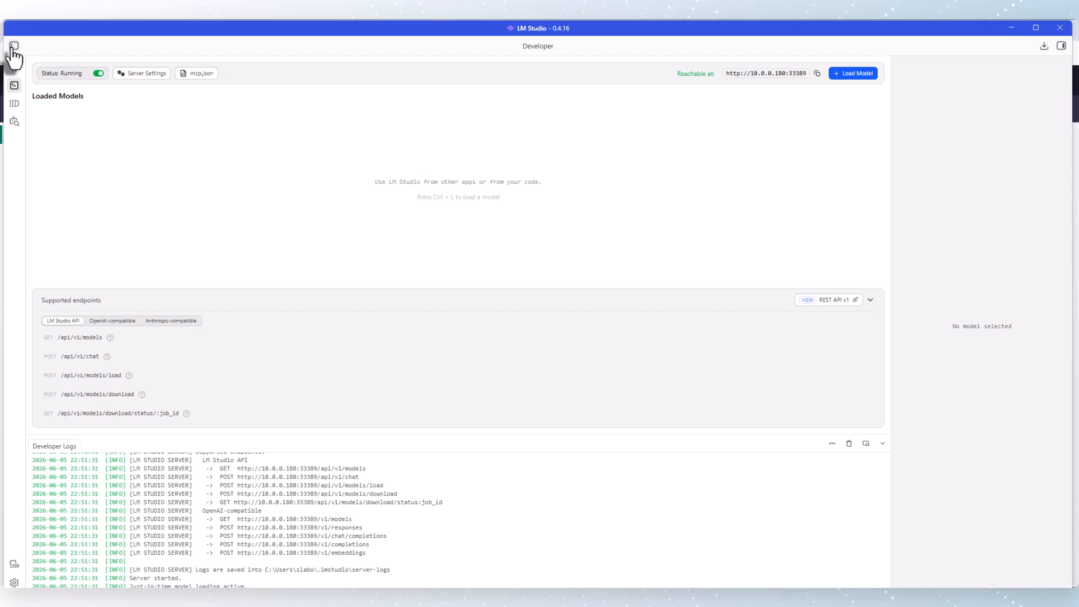
left_click(13, 48)
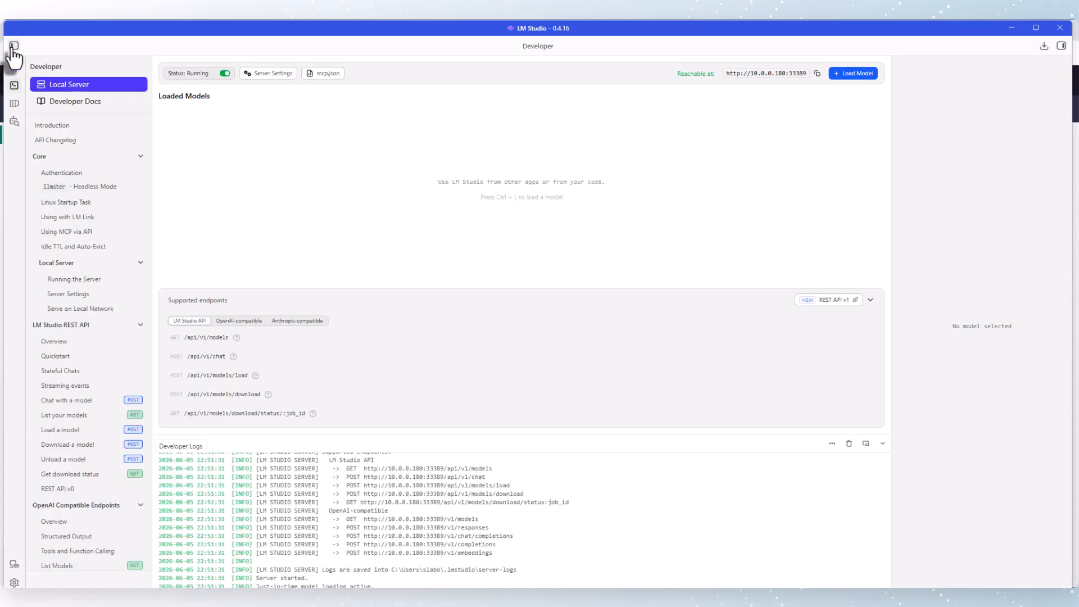
left_click(14, 70)
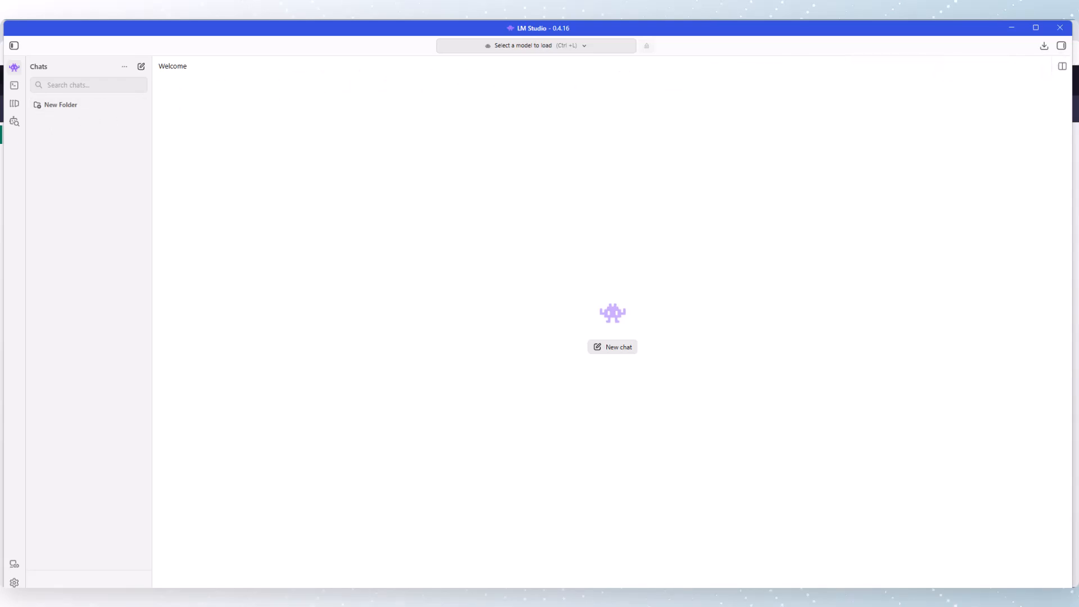
left_click(1062, 49)
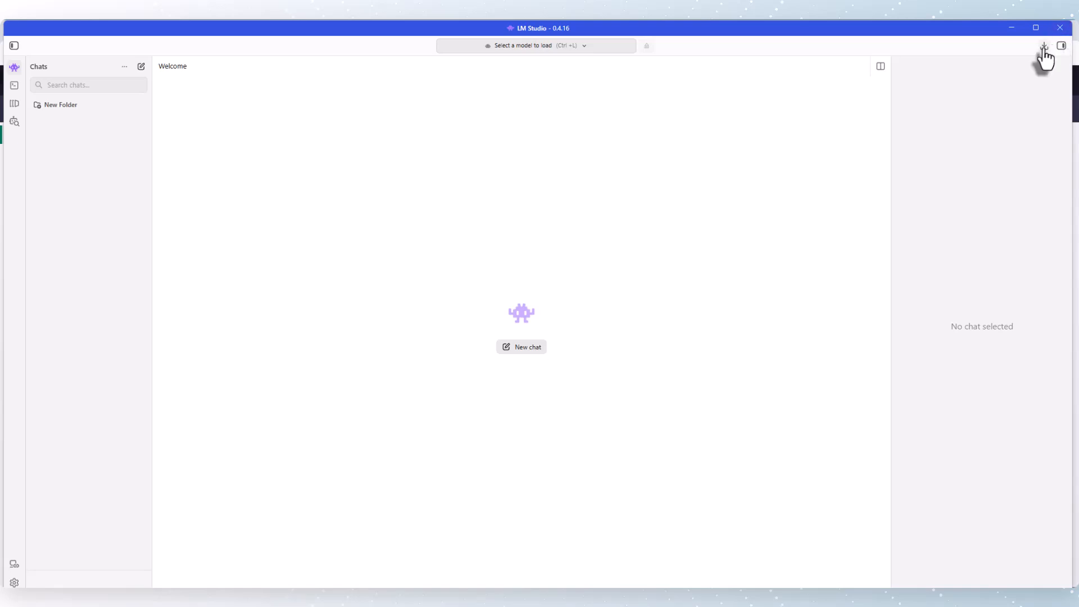
left_click(585, 48)
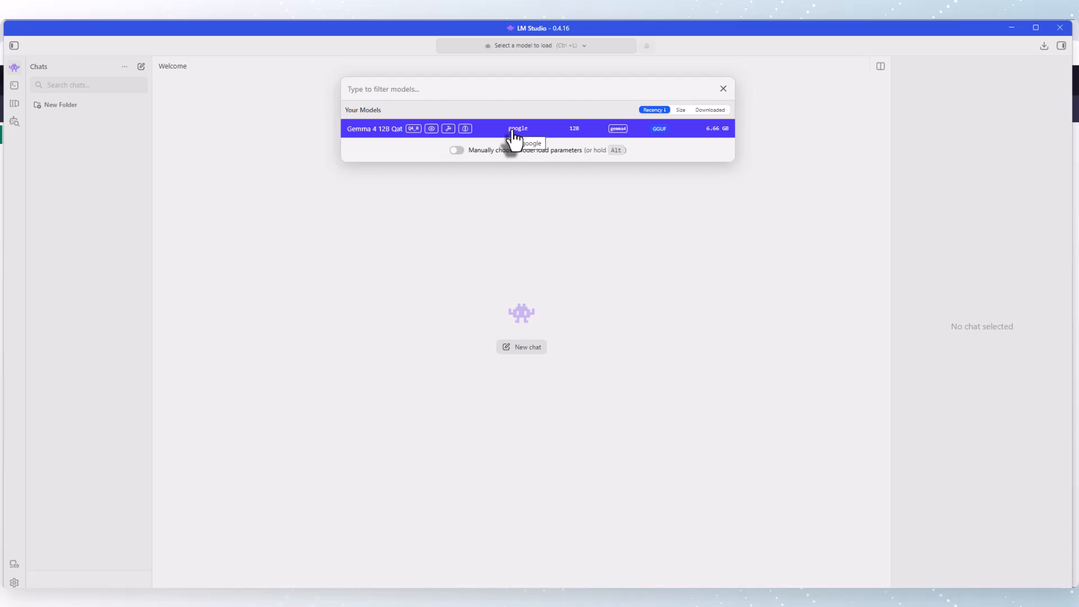
left_click(541, 136)
left_click(540, 48)
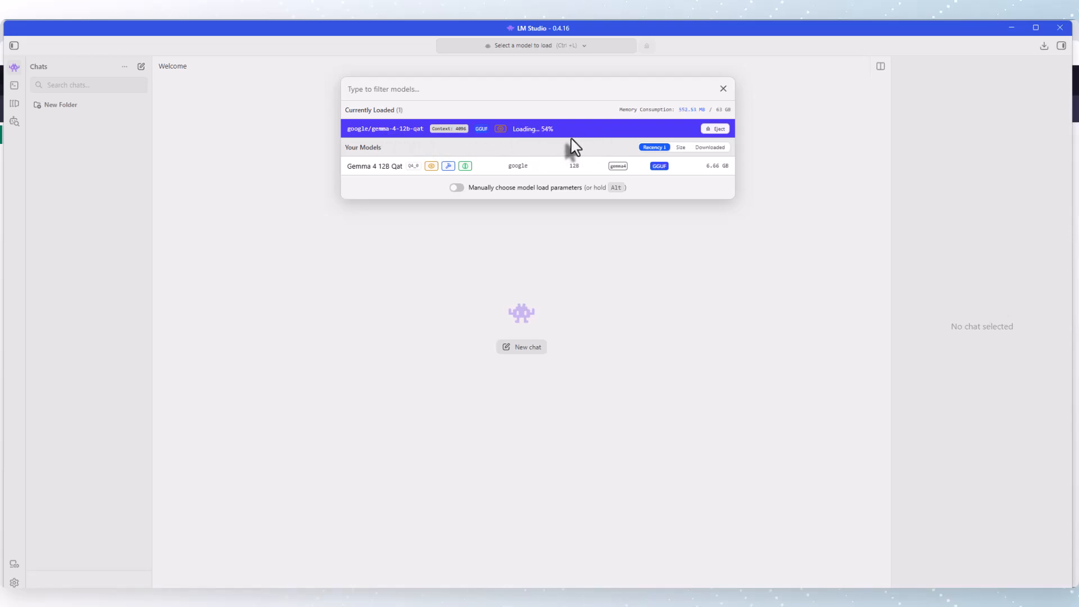
left_click(722, 90)
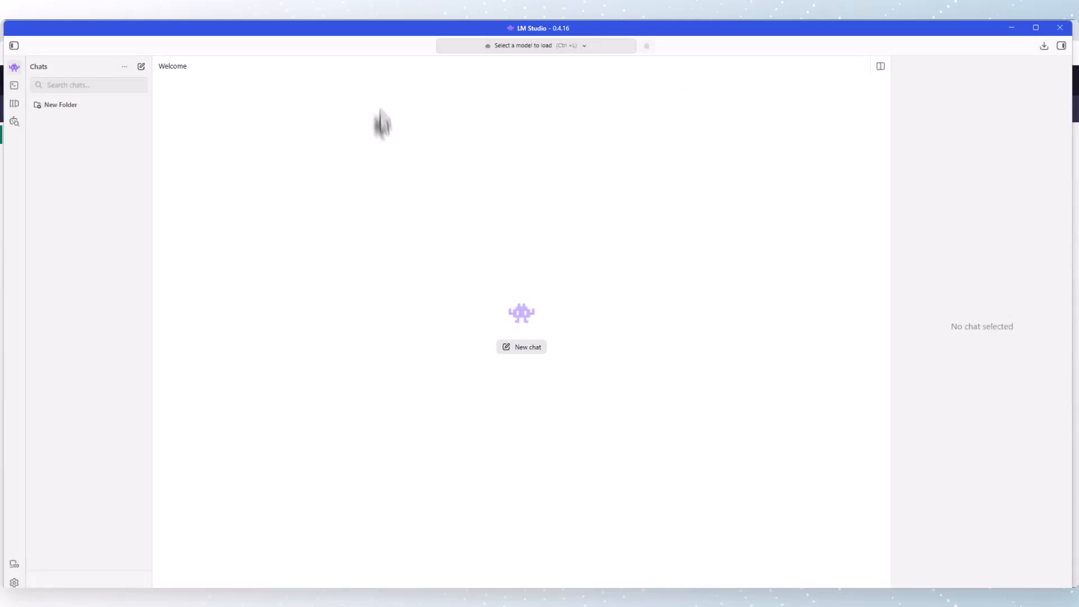
Create a new chat and enable the mcp/mslabsc9demomcp integration for it.
left_click(141, 66)
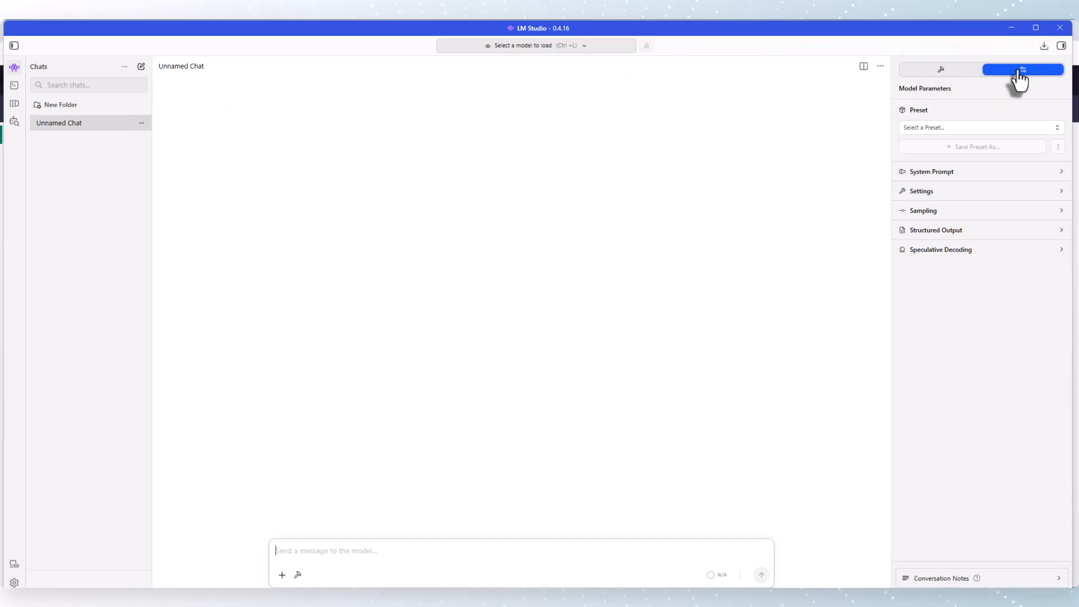
left_click(954, 174)
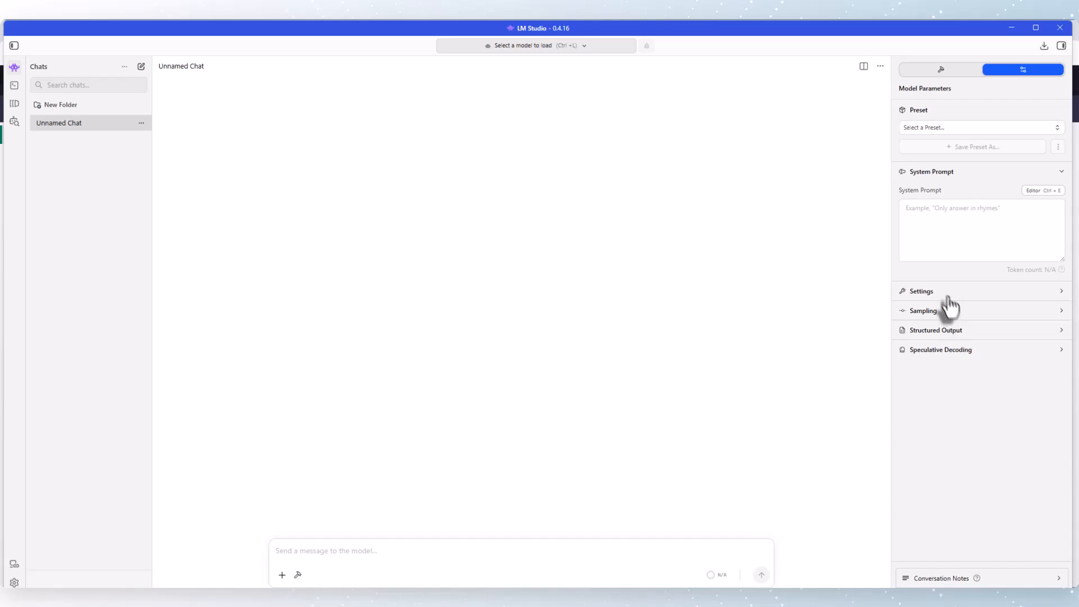
left_click(935, 71)
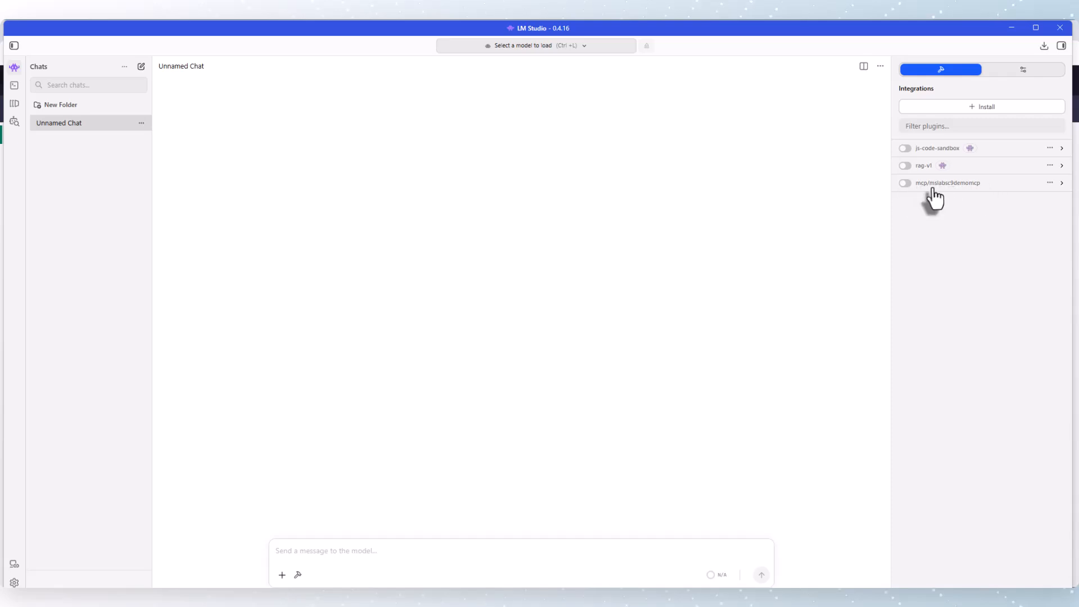
left_click(905, 184)
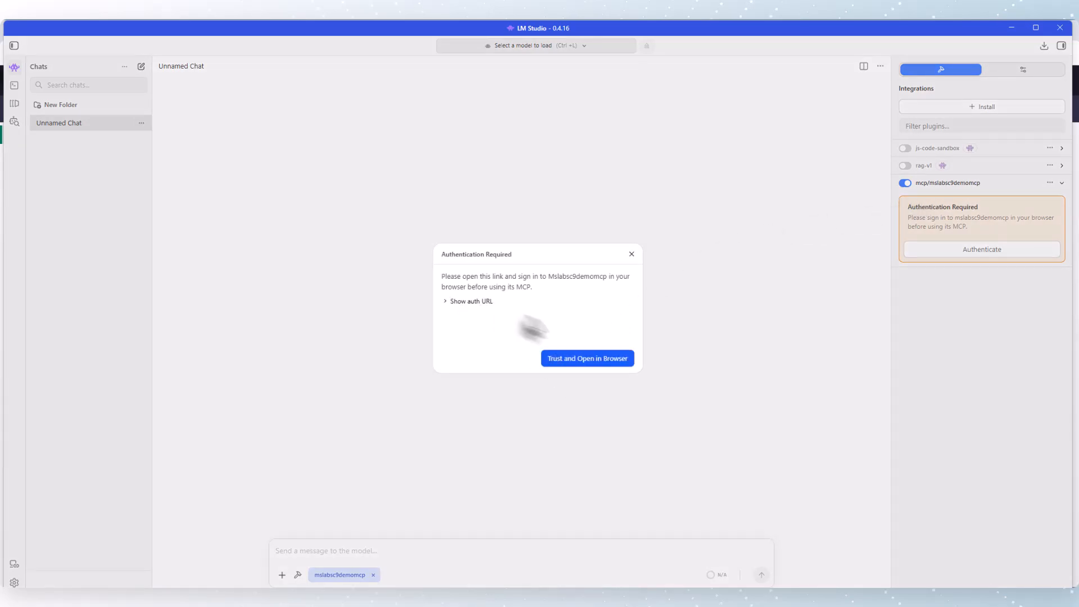
Authenticate the MCP server in the browser by allowing lm_studio_demo_oauth to access the ServiceNow account, and return to LM Studio.
left_click(591, 362)
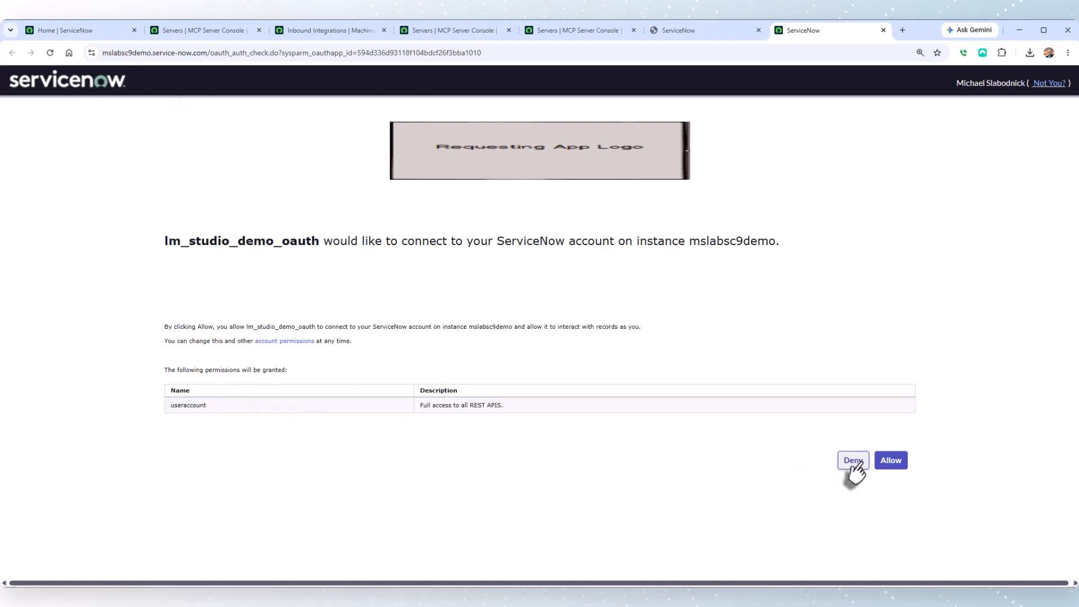
left_click(883, 464)
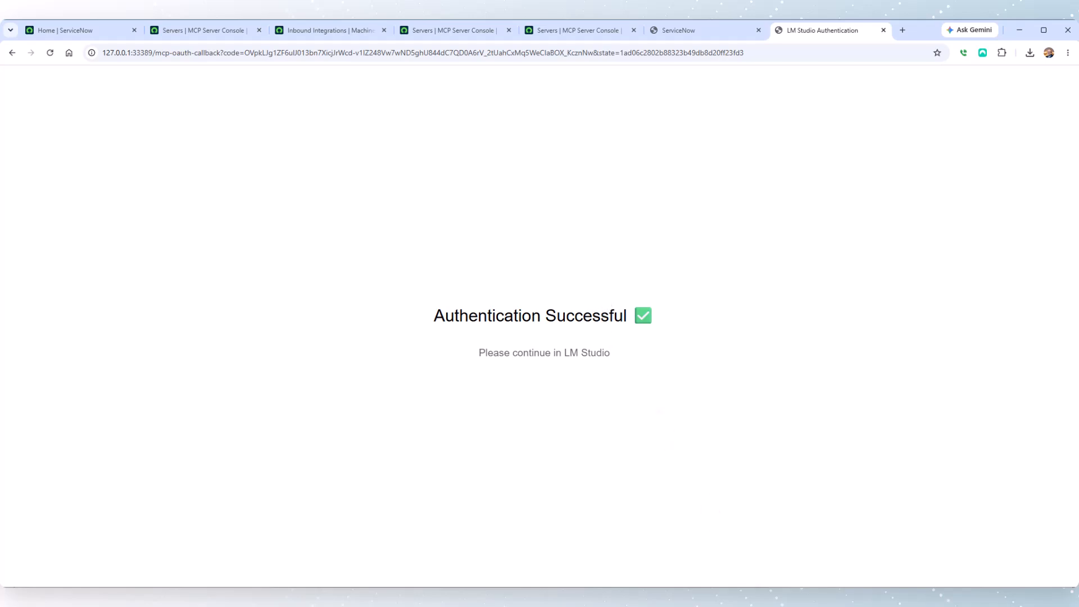
key("alt+Tab")
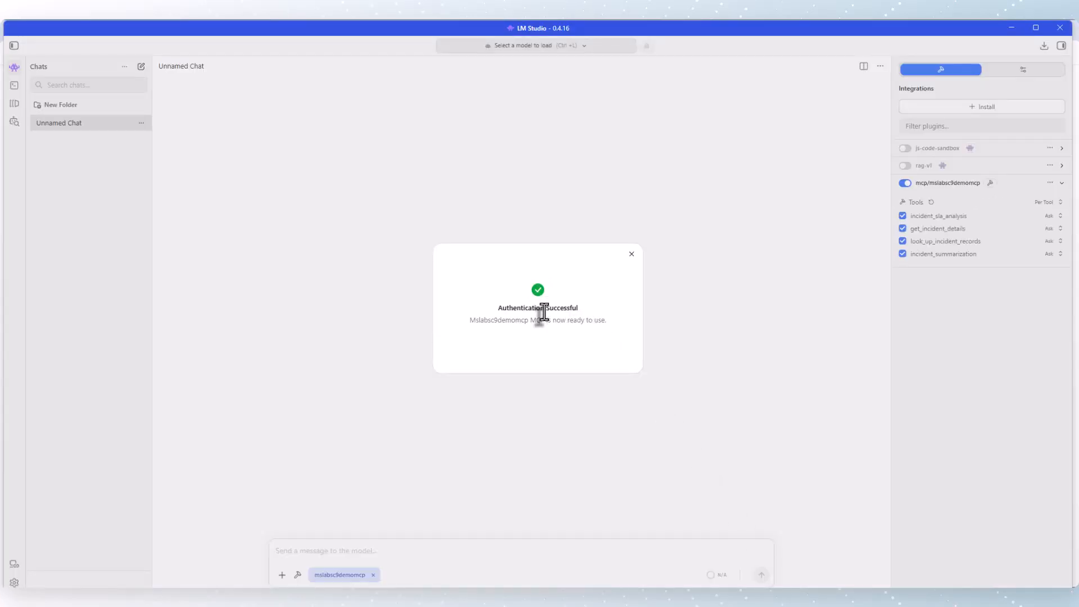
left_click(632, 256)
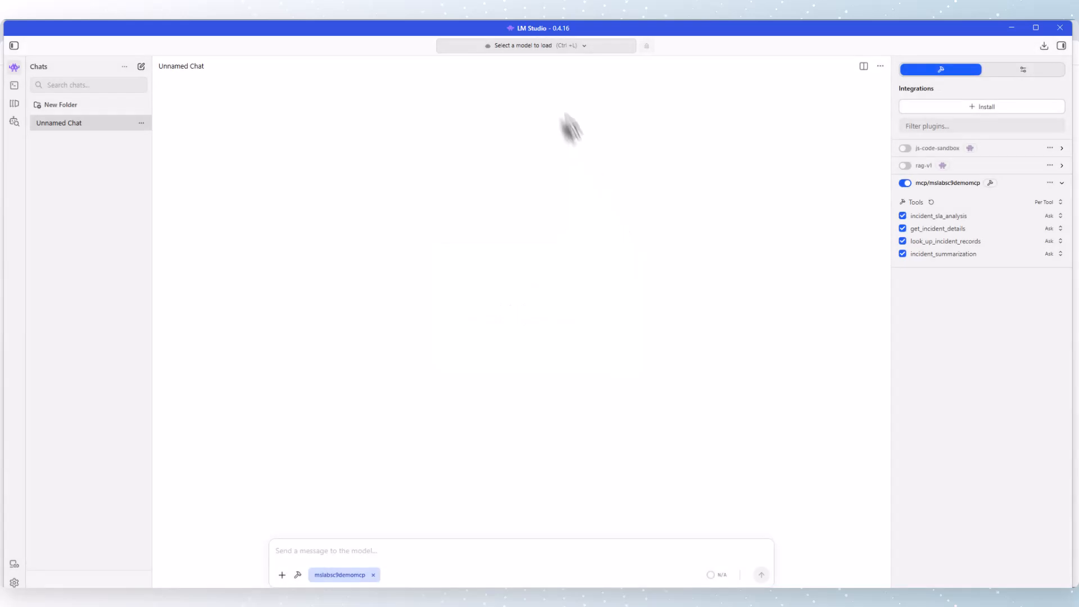
Select the loaded google/gemma-4-12b-qat model for the chat.
left_click(543, 48)
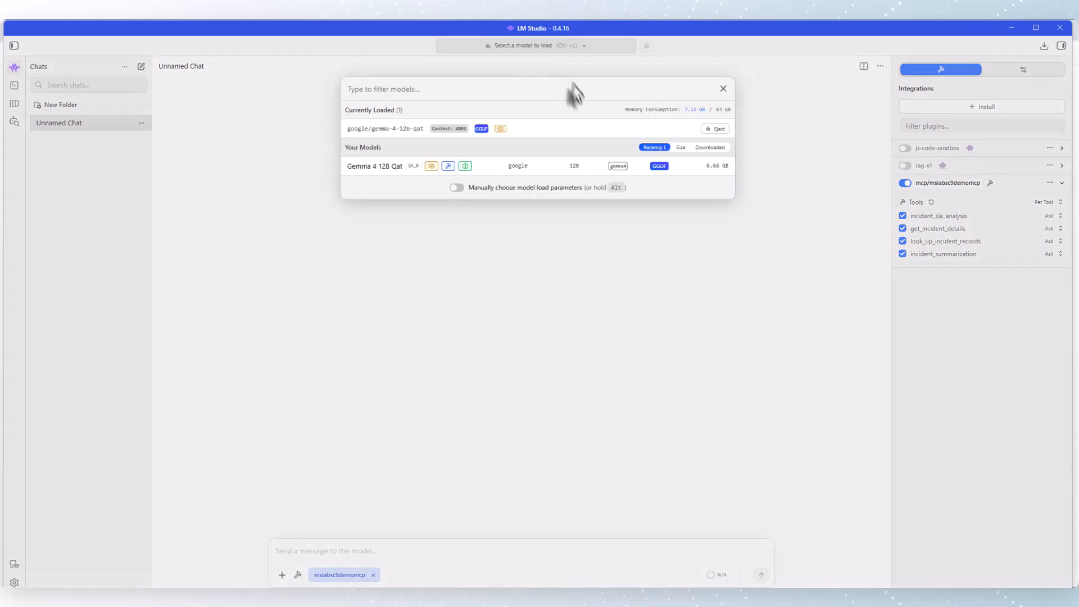
left_click(537, 133)
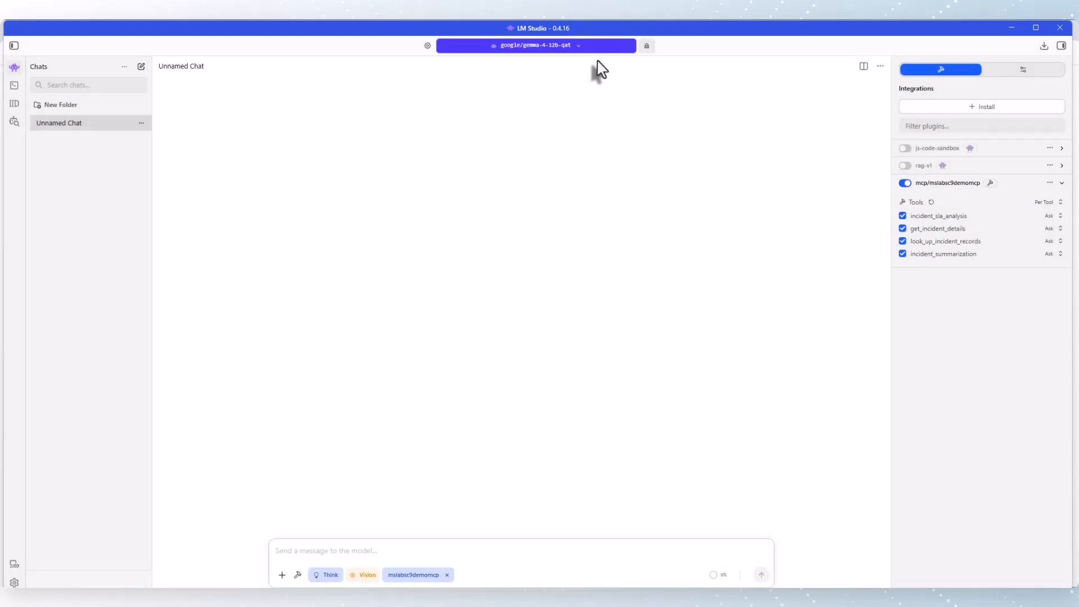
left_click(599, 50)
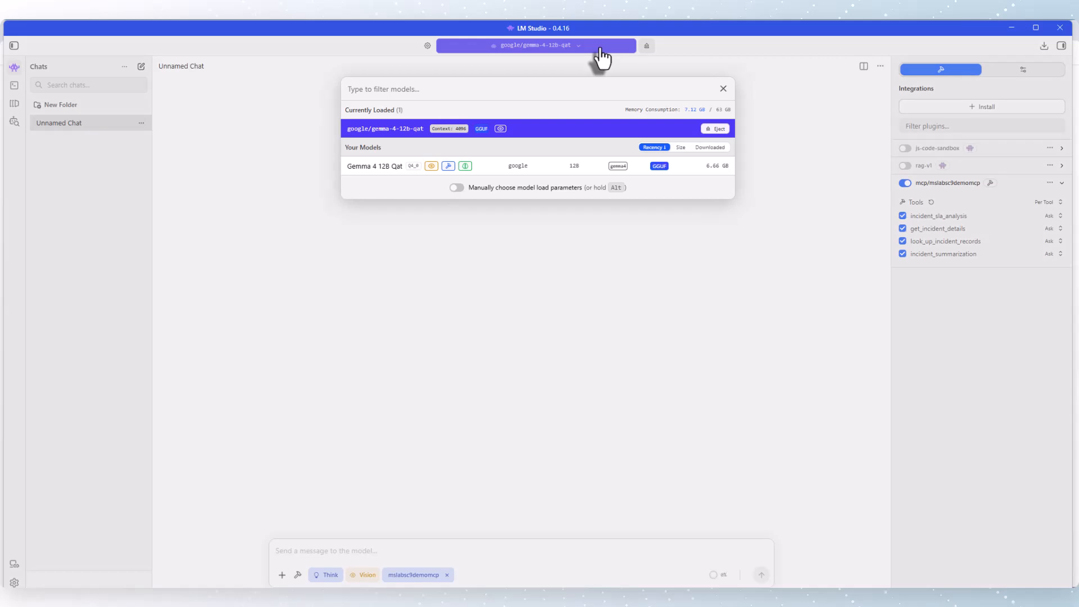
left_click(512, 135)
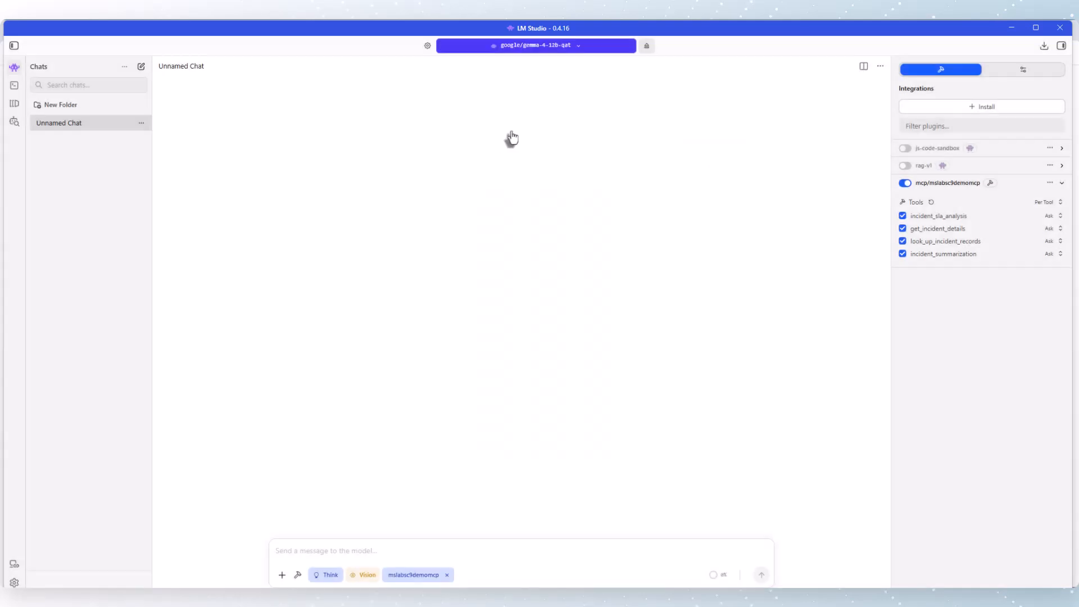
left_click(526, 50)
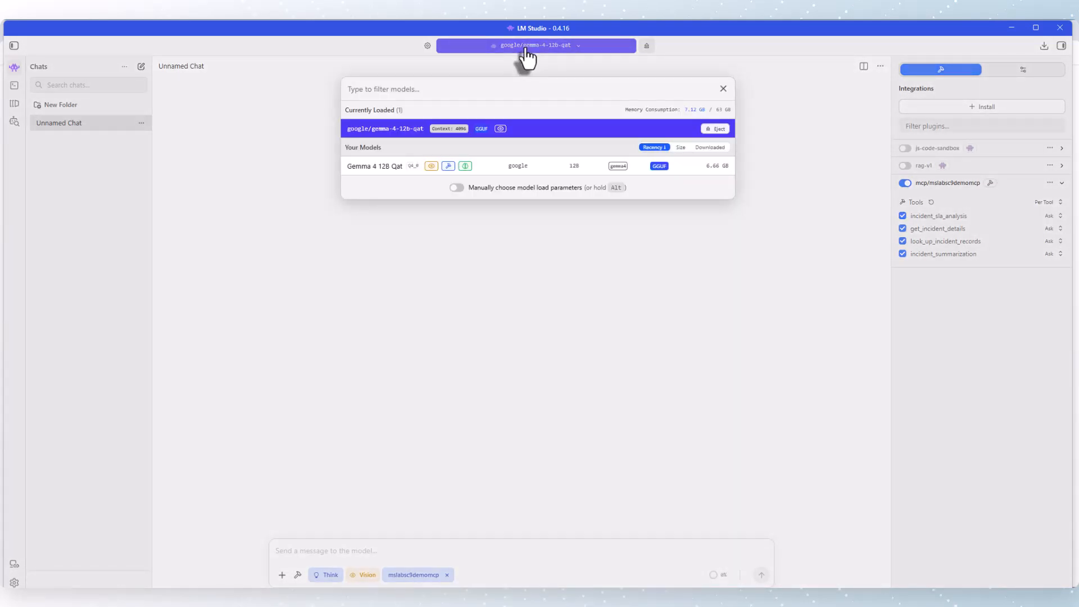
left_click(604, 71)
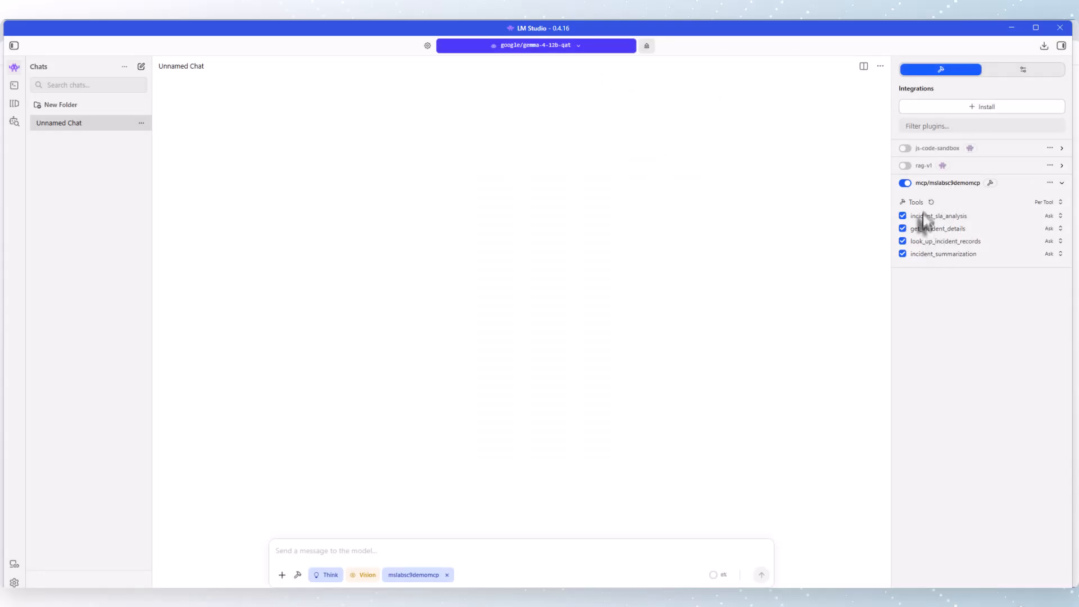
Send the prompt "tell me about all open incident with priority 1 or priority 2" to the model.
left_click(1049, 218)
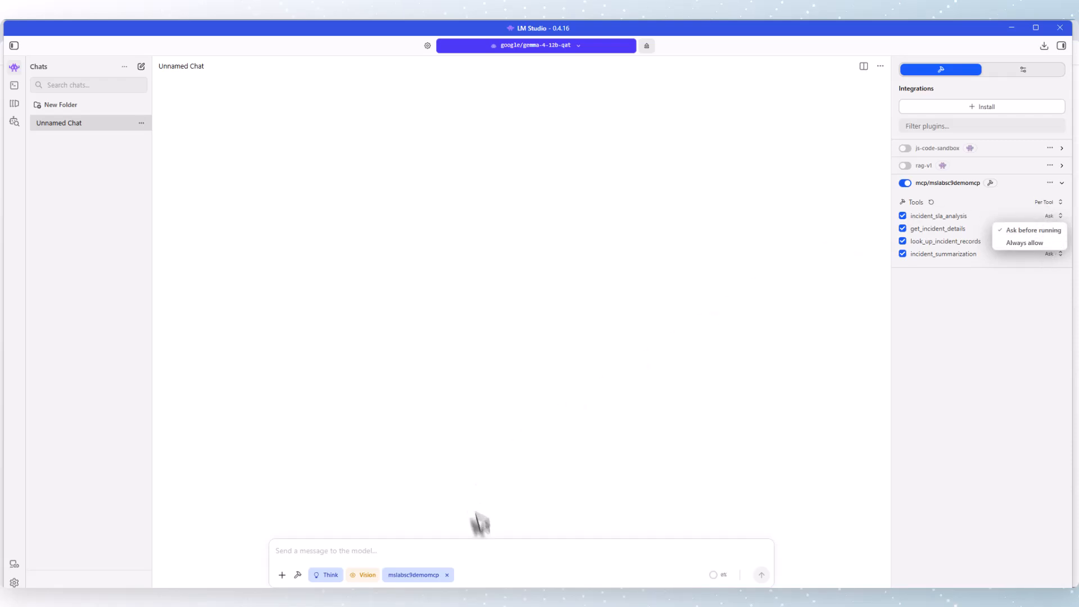
left_click(483, 553)
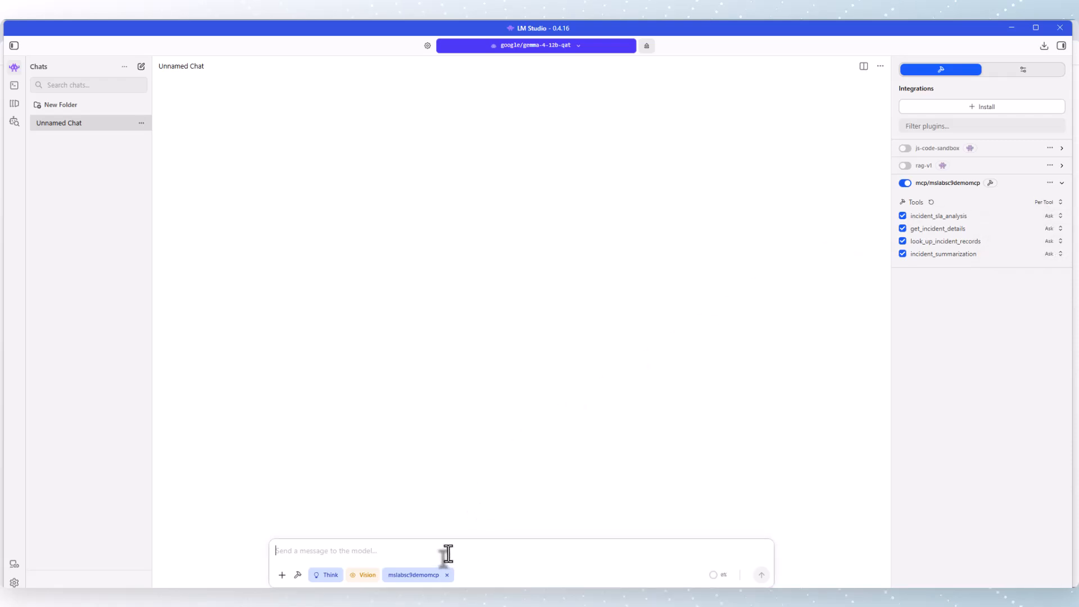
type("tell me about all open incident with priority 1 or priority 2")
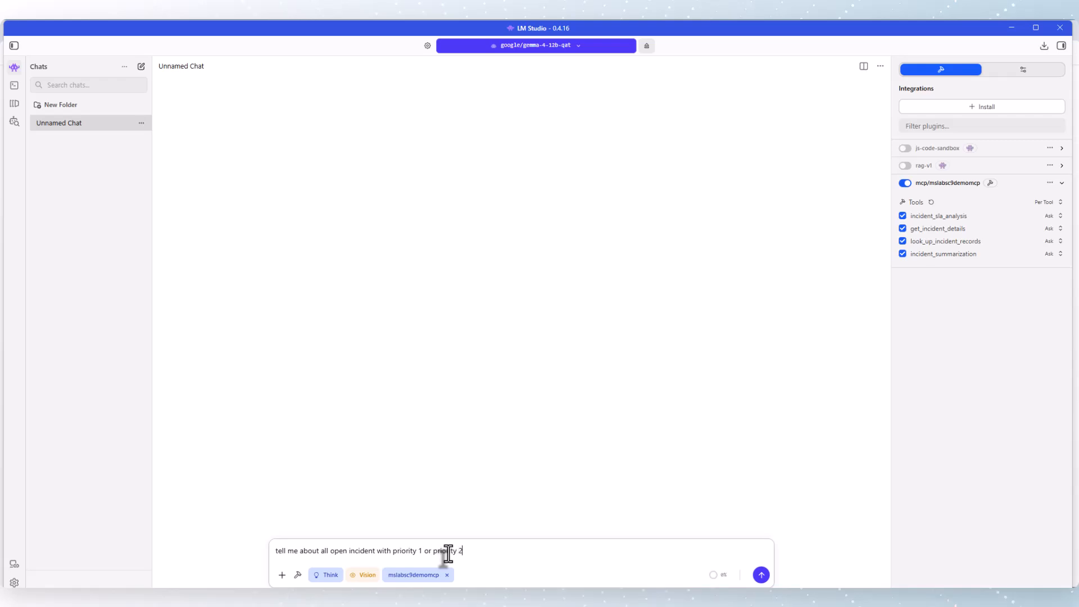
key("Return")
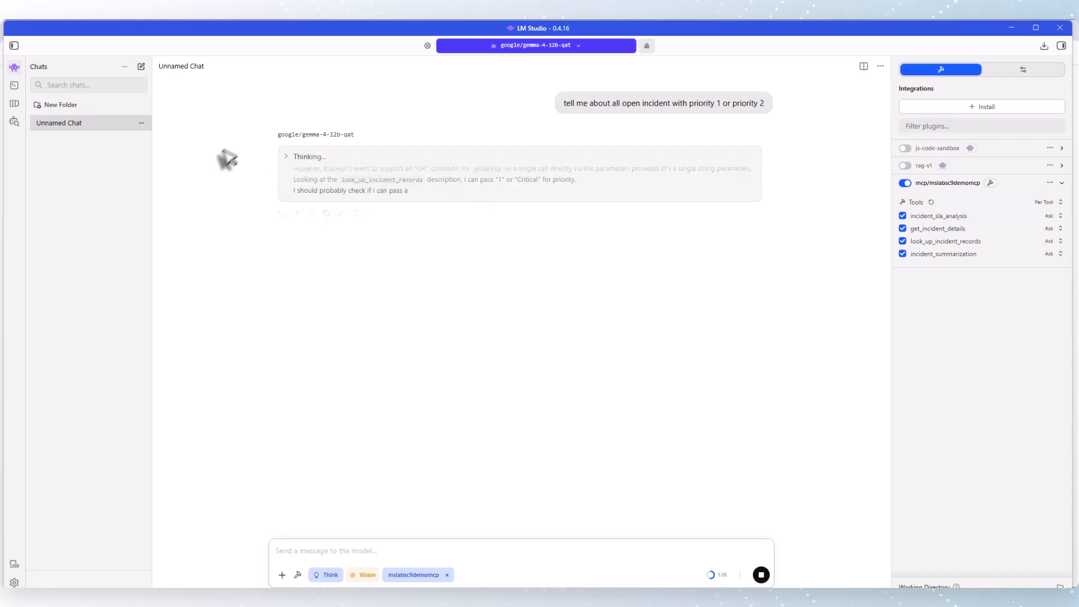
Expand the model's reasoning and approve both look_up_incident_records calls, always allowing that tool and any tool from mcp/mslabsc9demomcp.
left_click(284, 163)
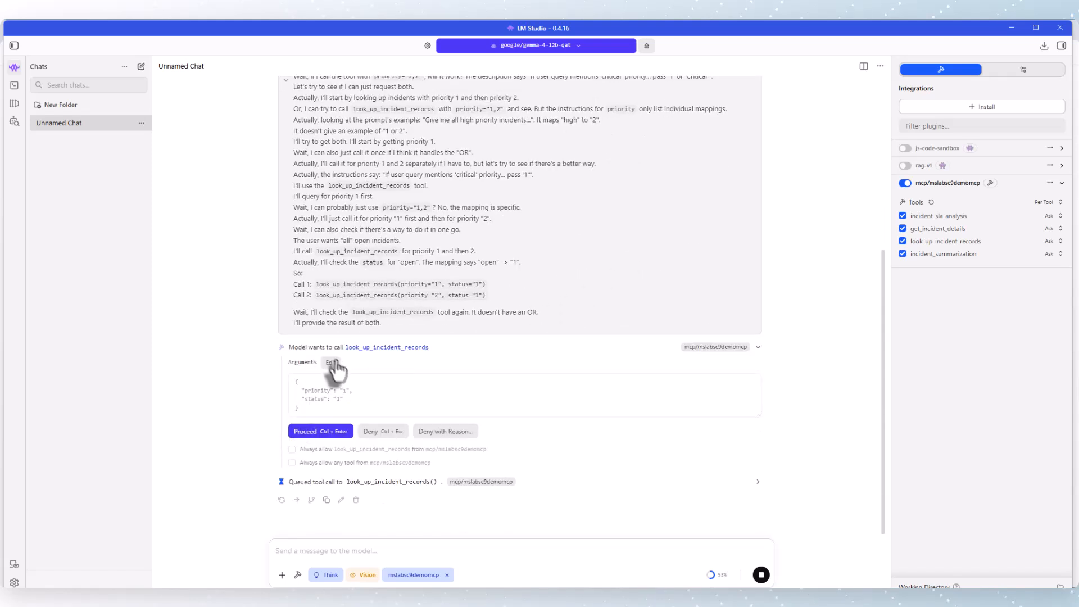
left_click(314, 433)
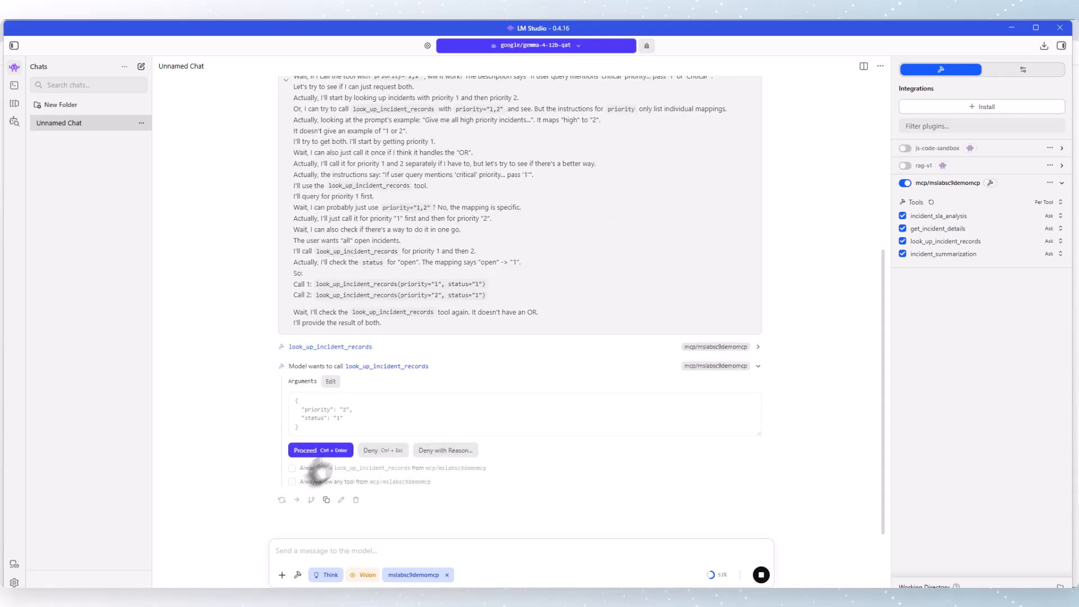
left_click(293, 468)
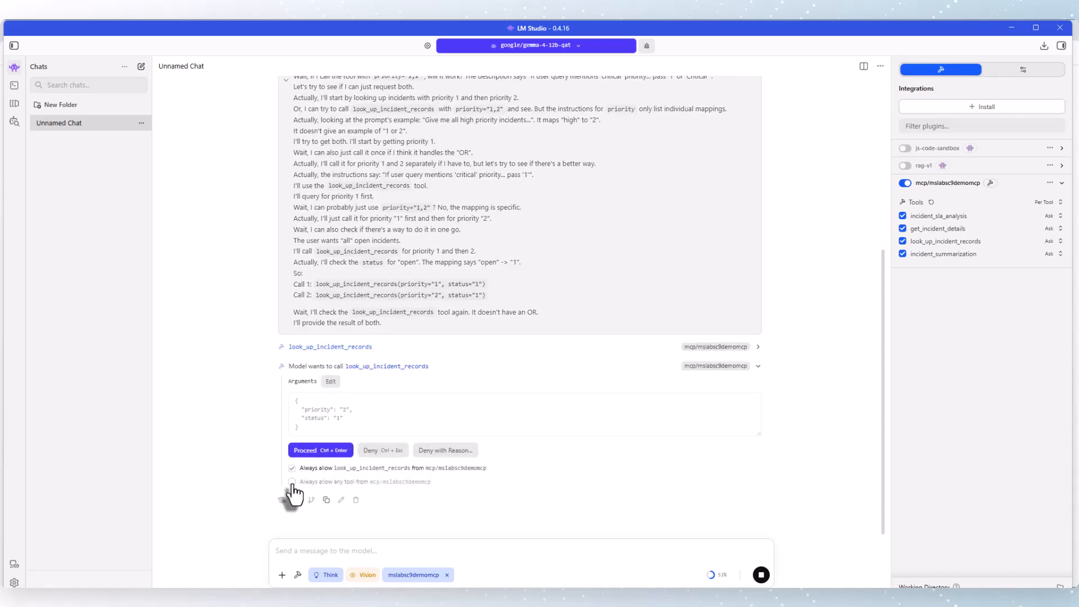
left_click(313, 450)
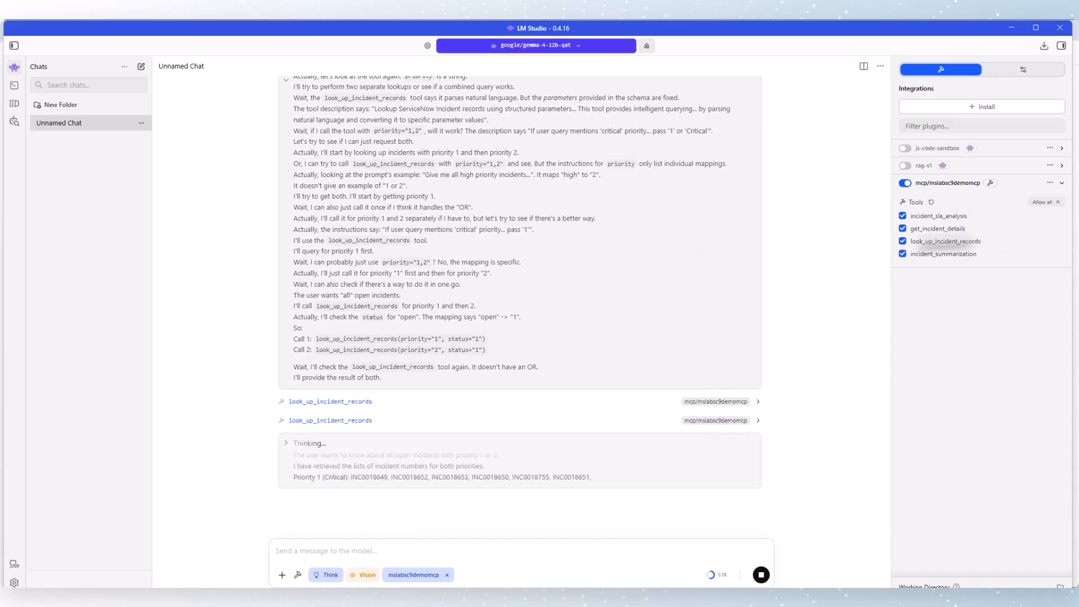
Switch the MCP server's blanket tool permission back to per-tool control and set all four incident tools to always allow.
left_click(1043, 202)
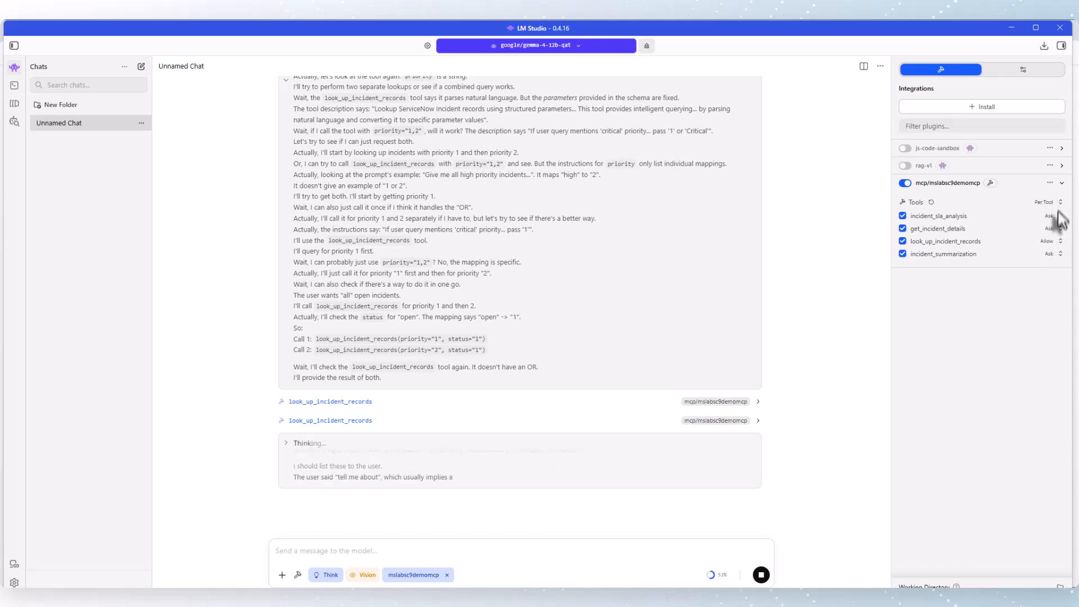
left_click(1058, 216)
left_click(1025, 243)
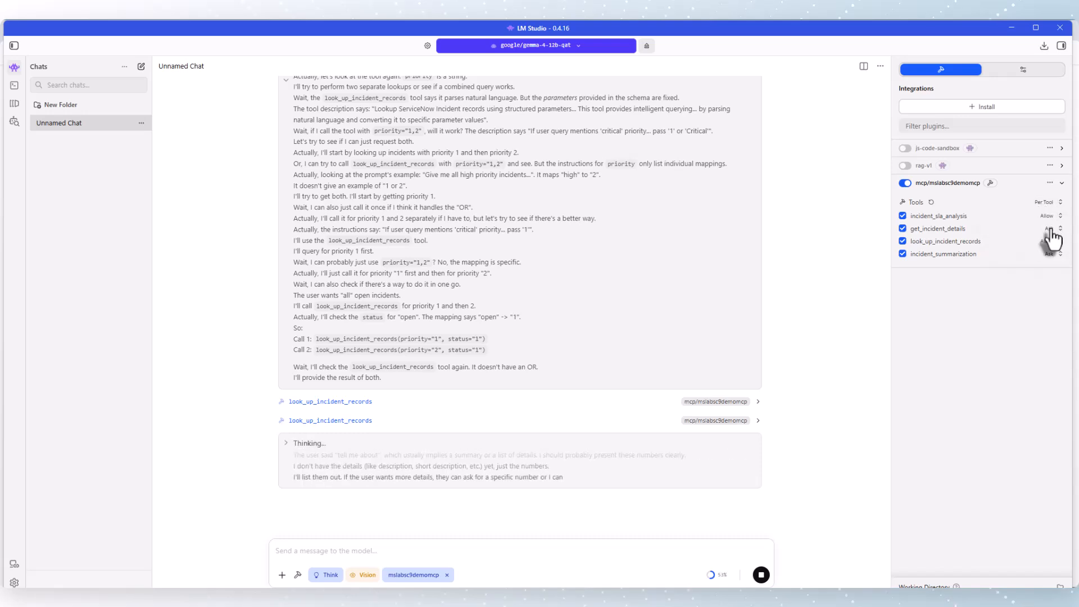
left_click(1059, 229)
left_click(1041, 255)
left_click(1058, 241)
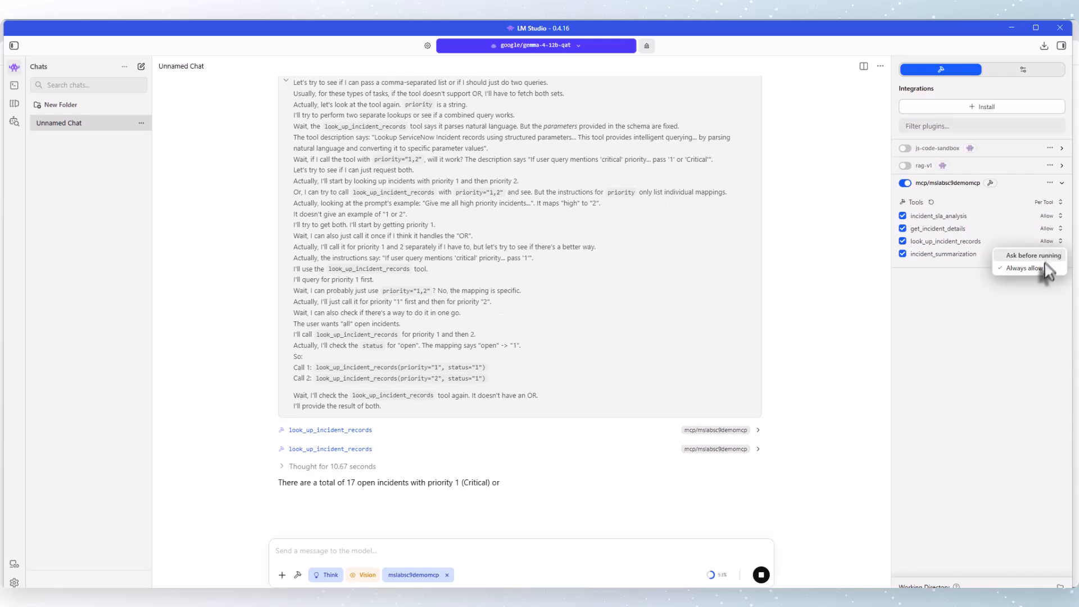
left_click(1039, 268)
left_click(1050, 254)
left_click(1037, 281)
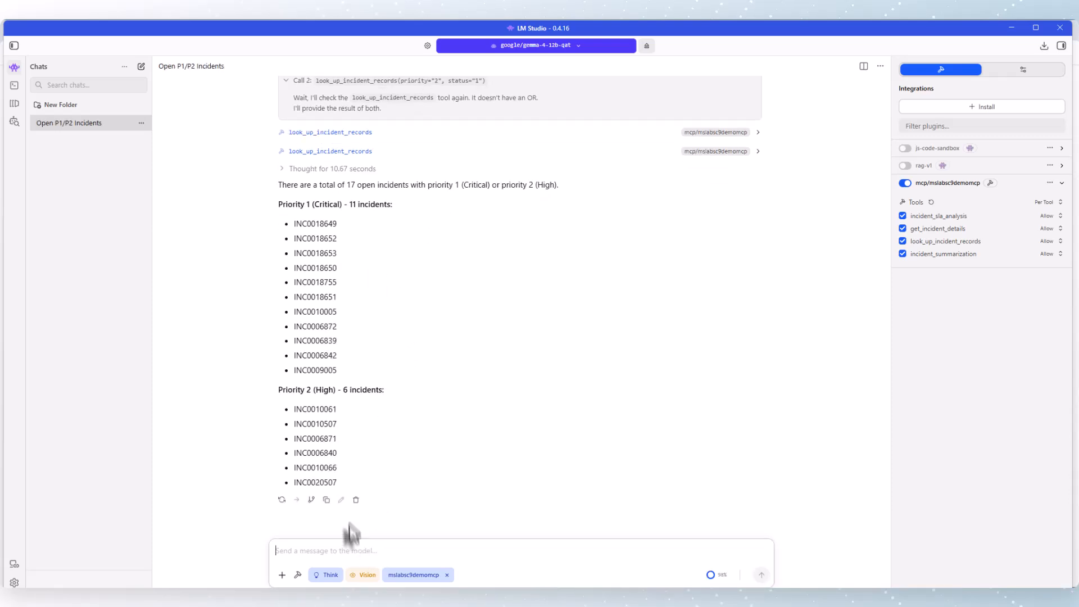
Ask the model "Give me details about INC0006871", using the incident number from the priority 2 list.
double_click(325, 442)
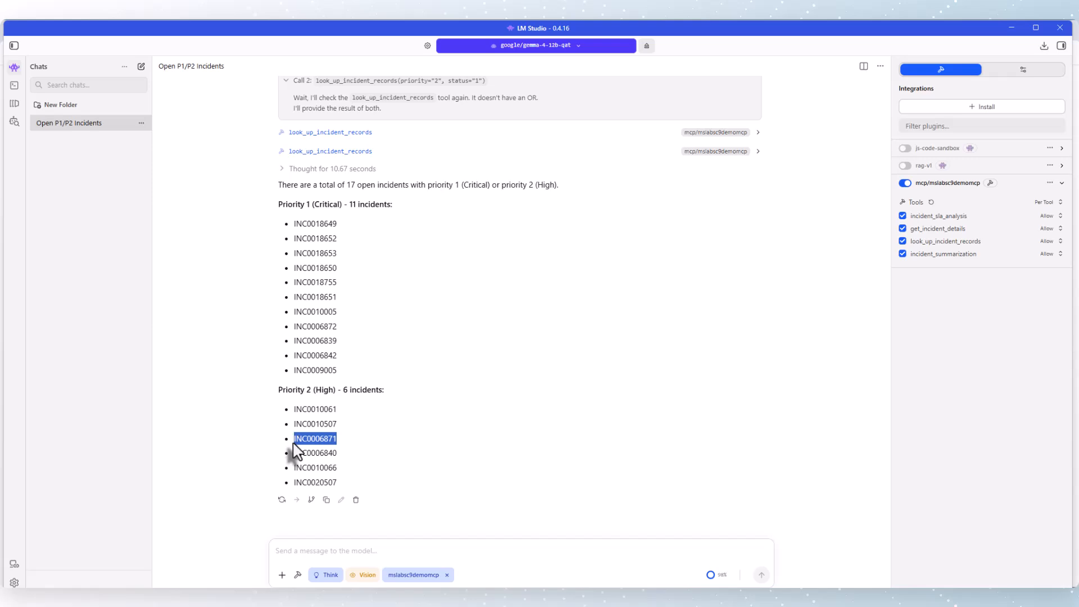
left_click(348, 554)
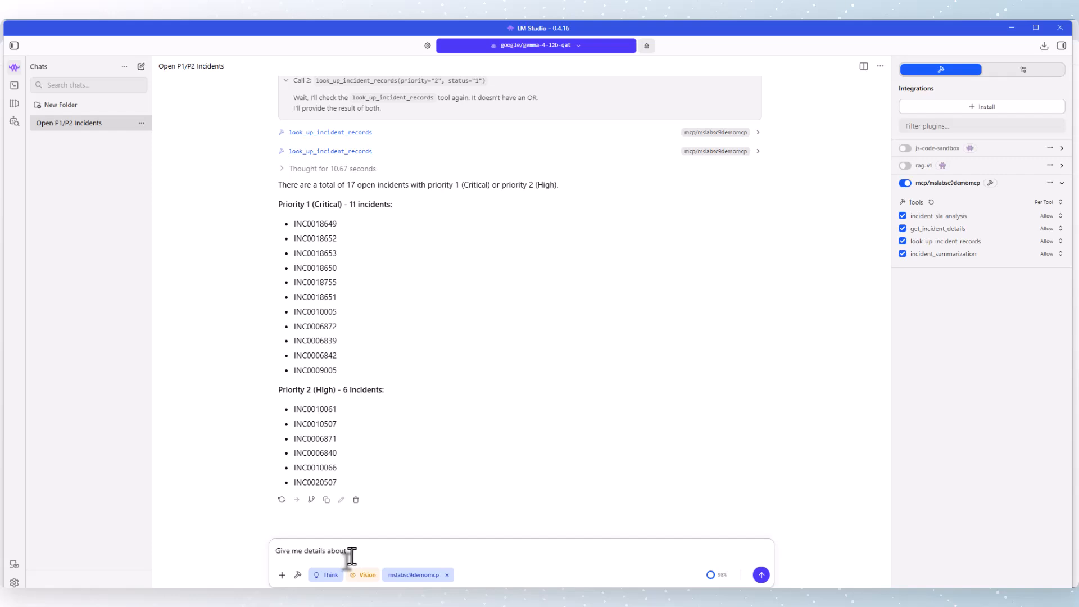
key("Return")
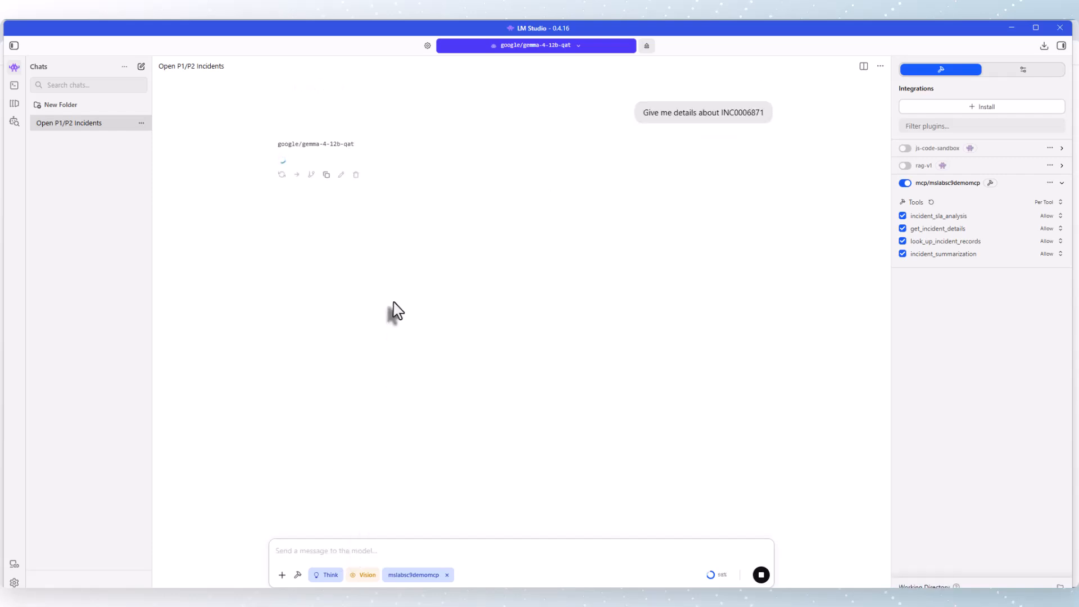